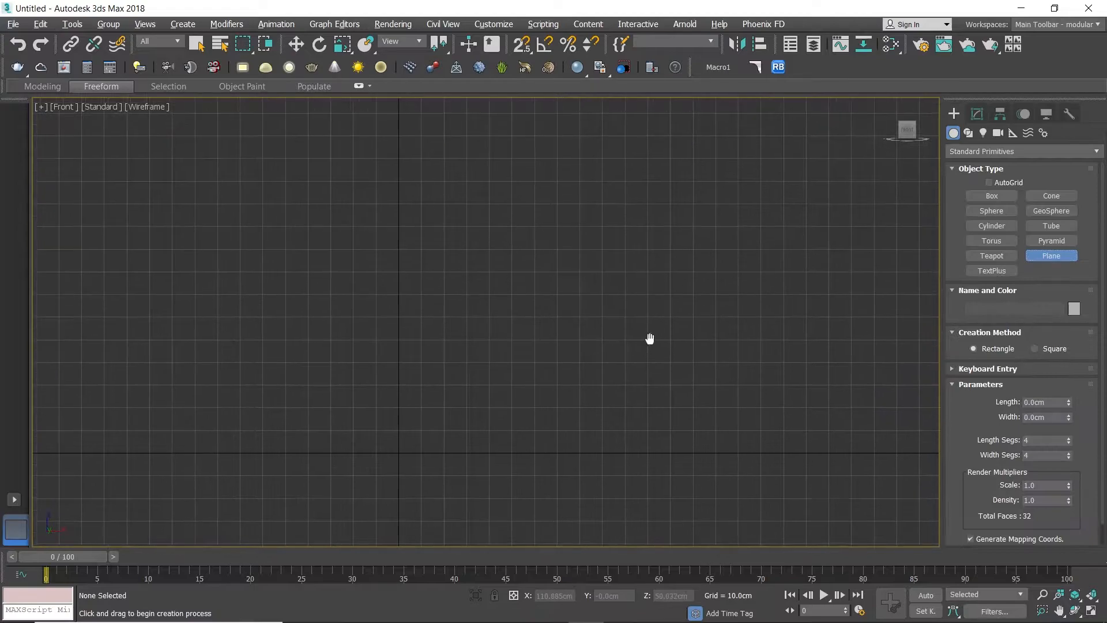
Create a 100 × 100 cm plane in the front view with a single length and width segment
drag(483, 187, 671, 359)
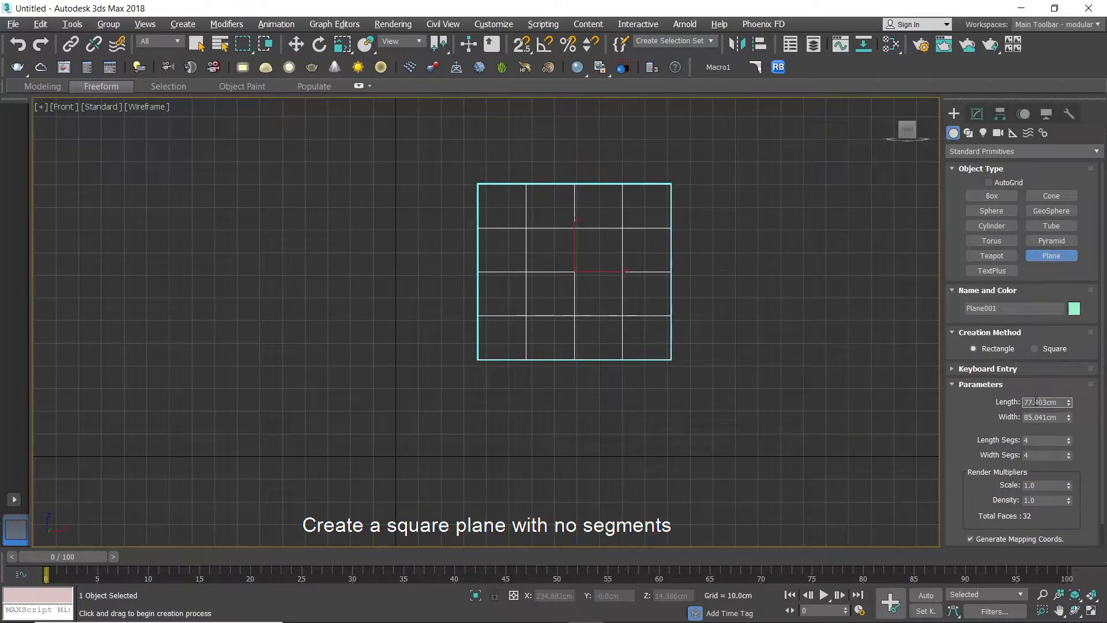
text(100)
key(Tab)
text(100)
key(Return)
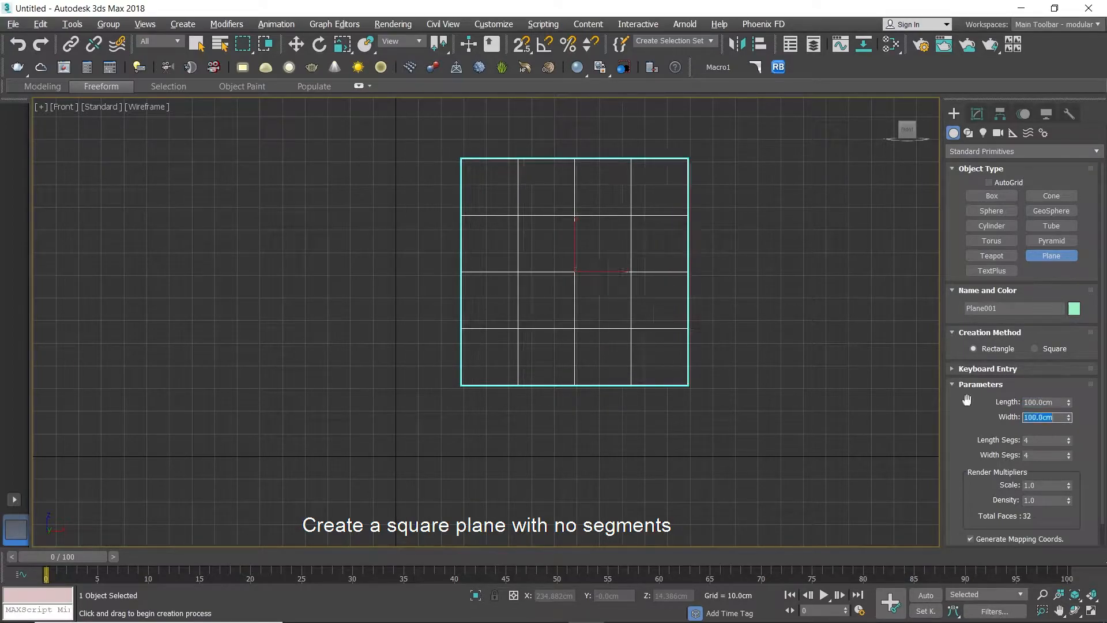
right_click(1067, 455)
scroll(695, 350, down, 2)
Move the plane upward to about X 88 cm, Z 130 cm in the front view
right_click(678, 353)
key(w)
middle_drag(636, 327, 615, 351)
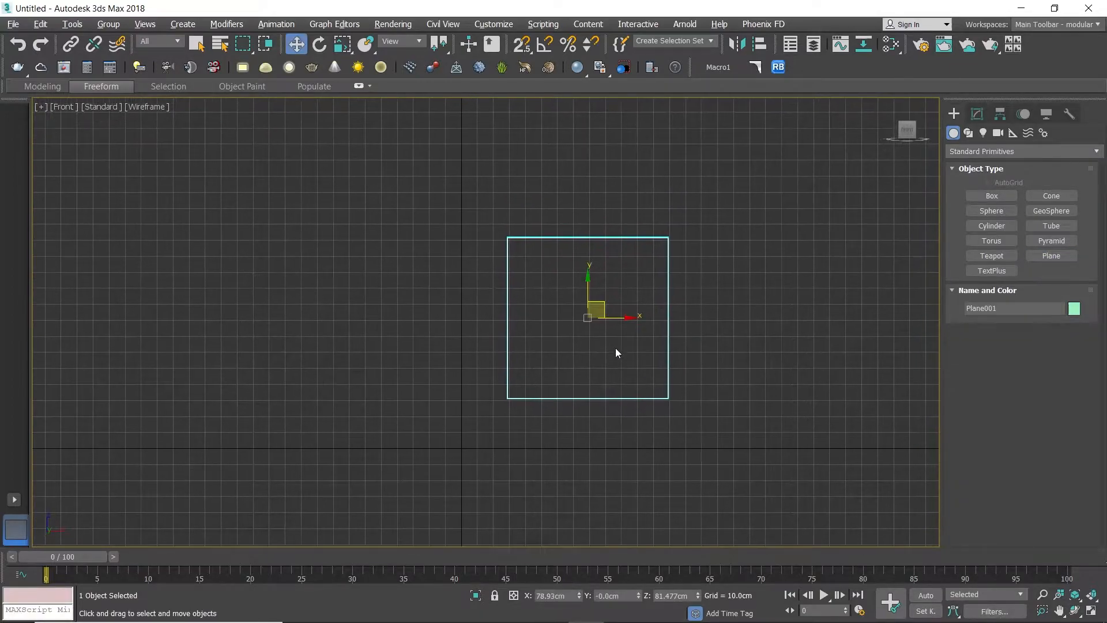
middle_drag(607, 306, 615, 230)
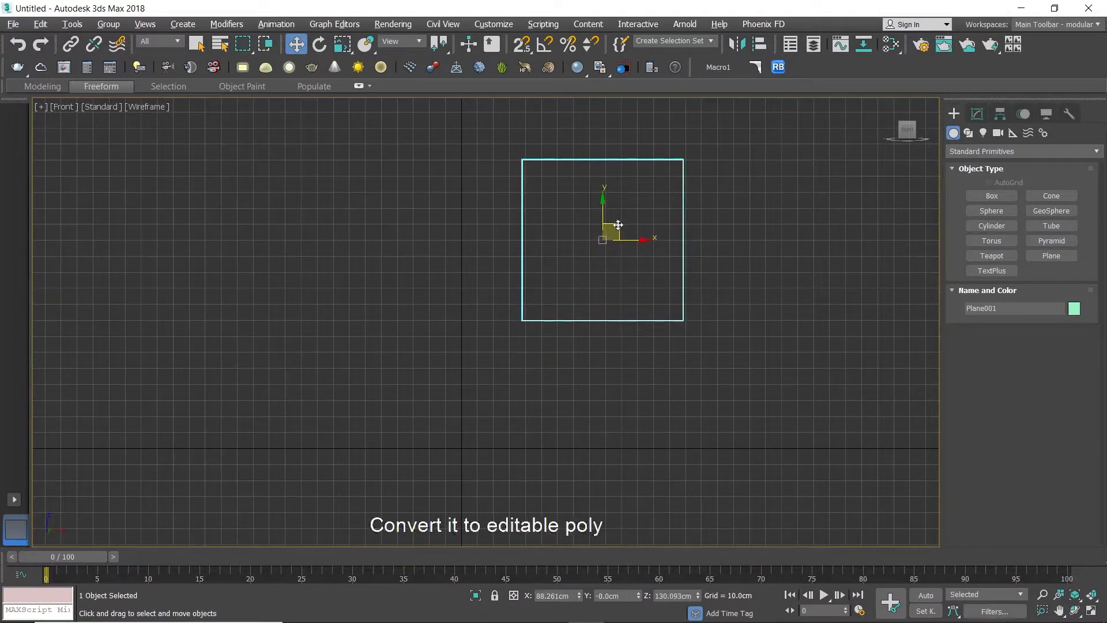
Convert the plane to an Editable Poly
right_click(632, 222)
mouse_move(735, 377)
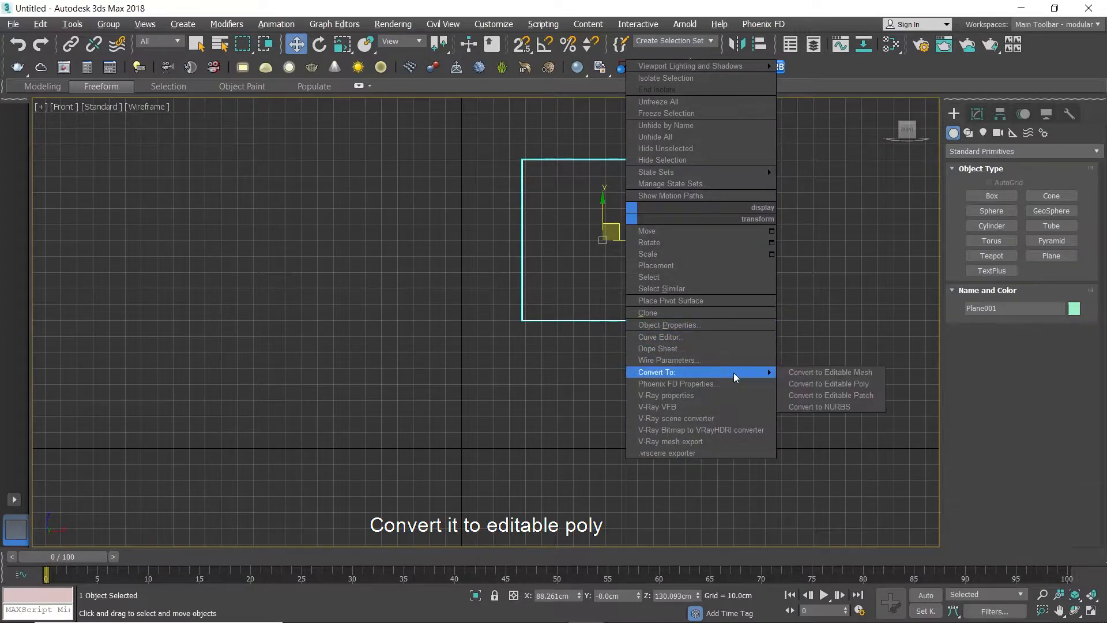
click(830, 384)
key(alt+w)
key(alt+w)
key(z)
scroll(634, 392, up, 3)
key(alt+w)
key(alt+w)
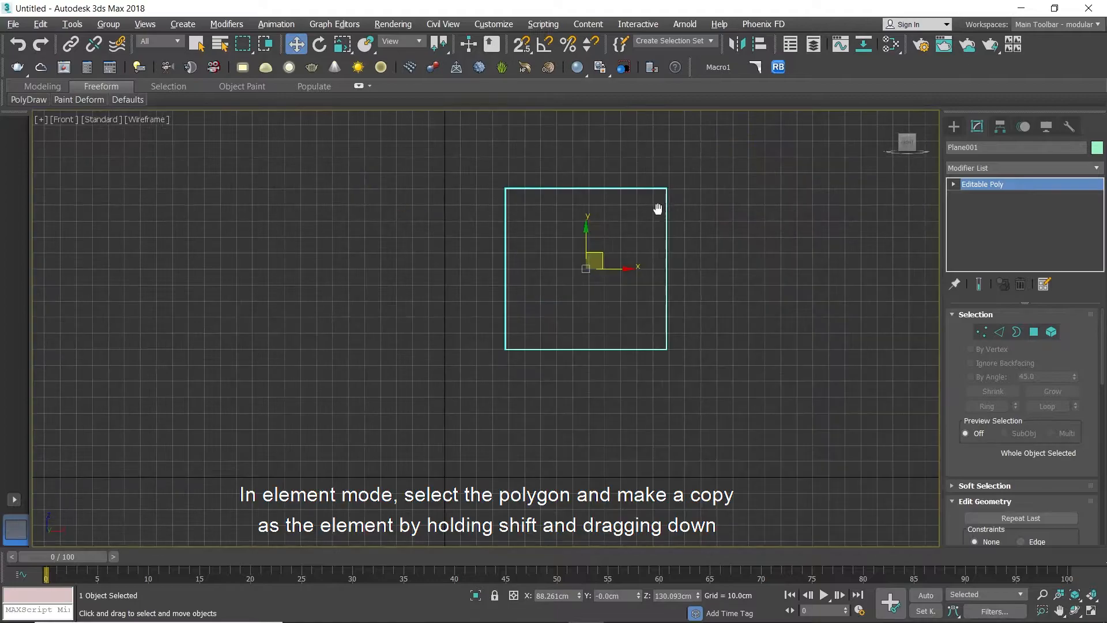
In Element mode, copy the square polygon to just below the original as an element of the same object
drag(786, 243, 598, 311)
middle_drag(585, 342, 618, 294)
shift+drag(598, 196, 606, 371)
click(614, 333)
Vertex-snap the copied polygon's upper corner to the bottom corner of the original polygon
scroll(516, 300, up, 4)
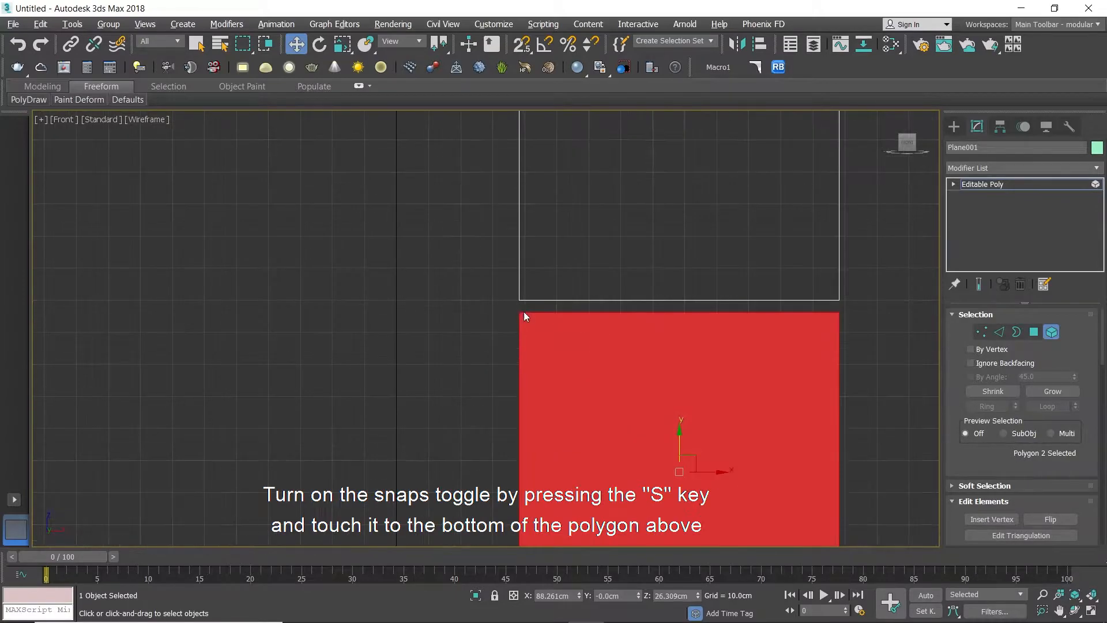
drag(520, 315, 520, 299)
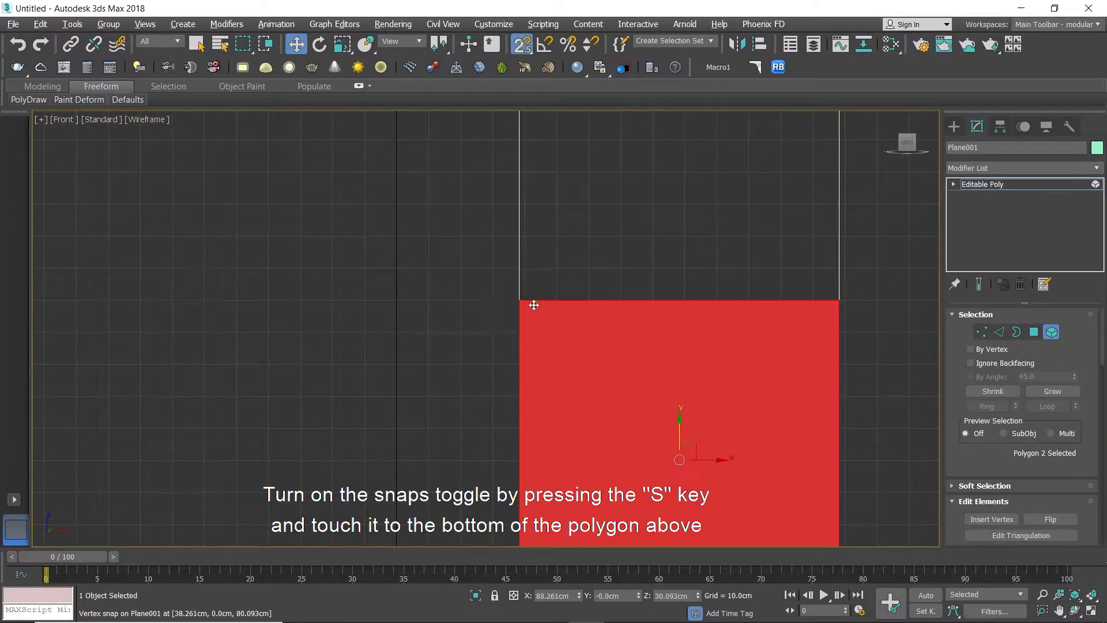
scroll(529, 301, down, 5)
key(s)
Rotate the lower polygon 90 degrees about the vertical axis using angle snap
key(a)
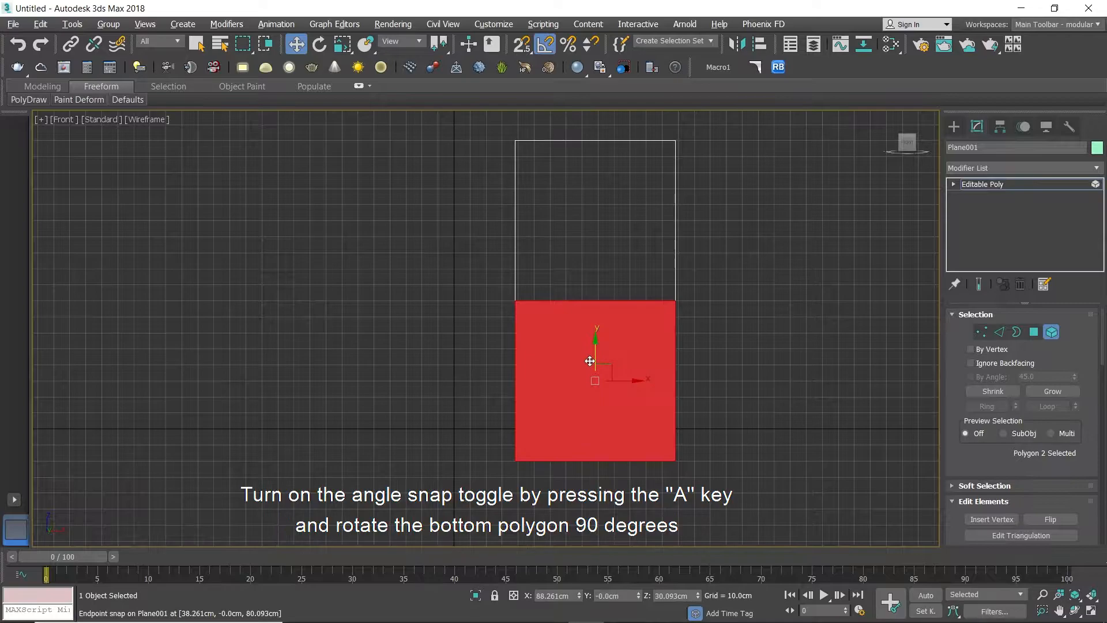
key(e)
drag(579, 379, 630, 385)
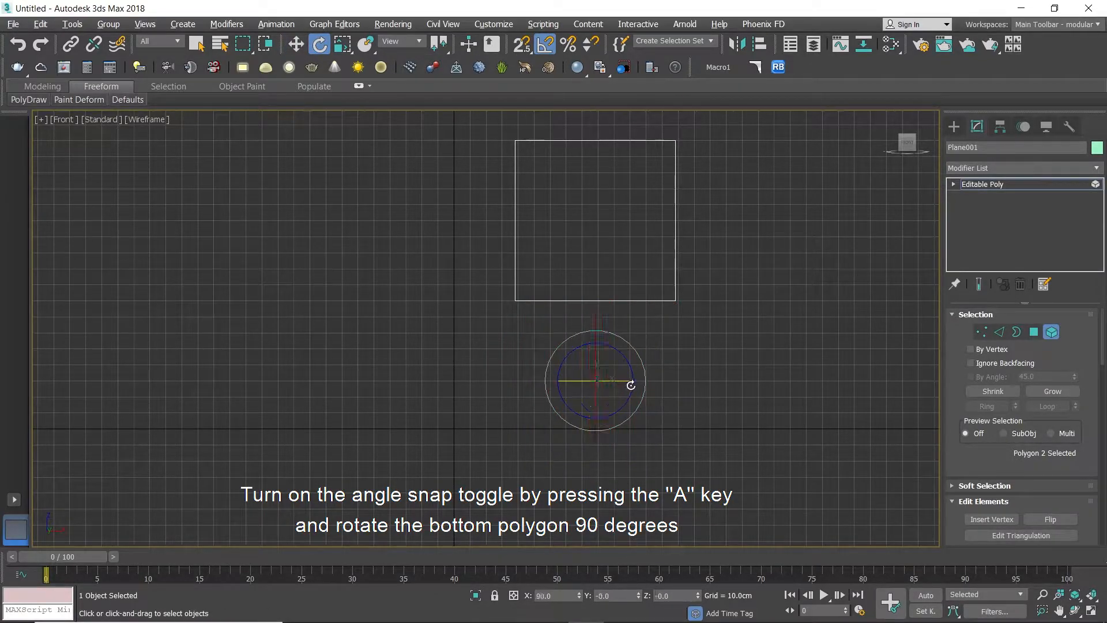
In the perspective view, collapse one bottom corner vertex of the upper polygon with a top corner vertex of the lower polygon
key(alt+w)
middle_click(740, 472)
key(alt+w)
middle_drag(645, 435, 790, 372)
click(754, 385)
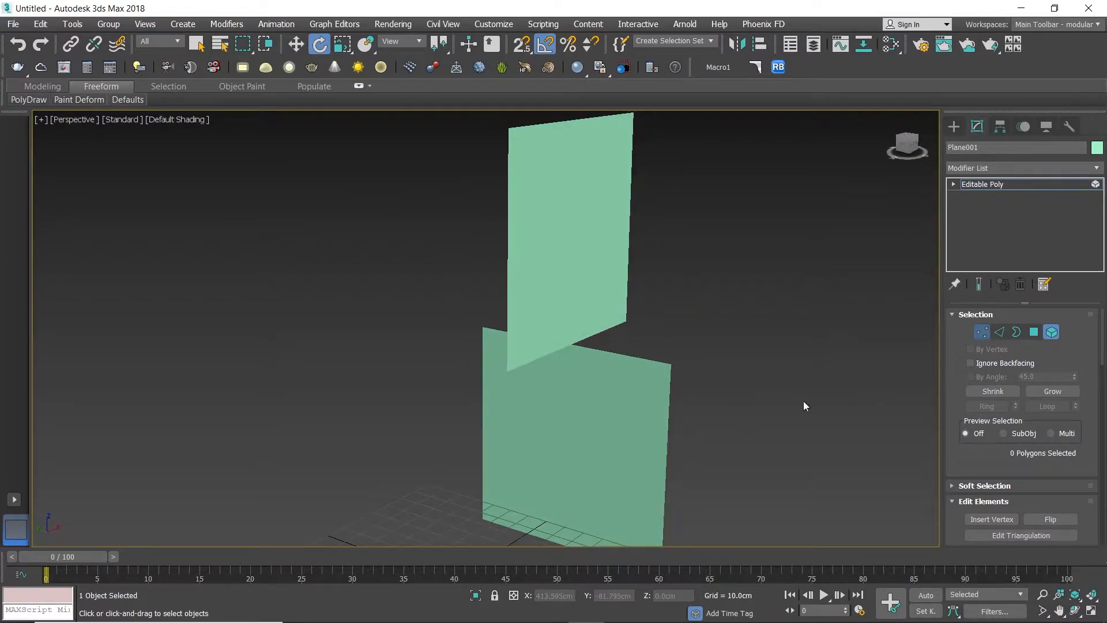
key(1)
middle_drag(591, 383, 597, 363)
click(676, 344)
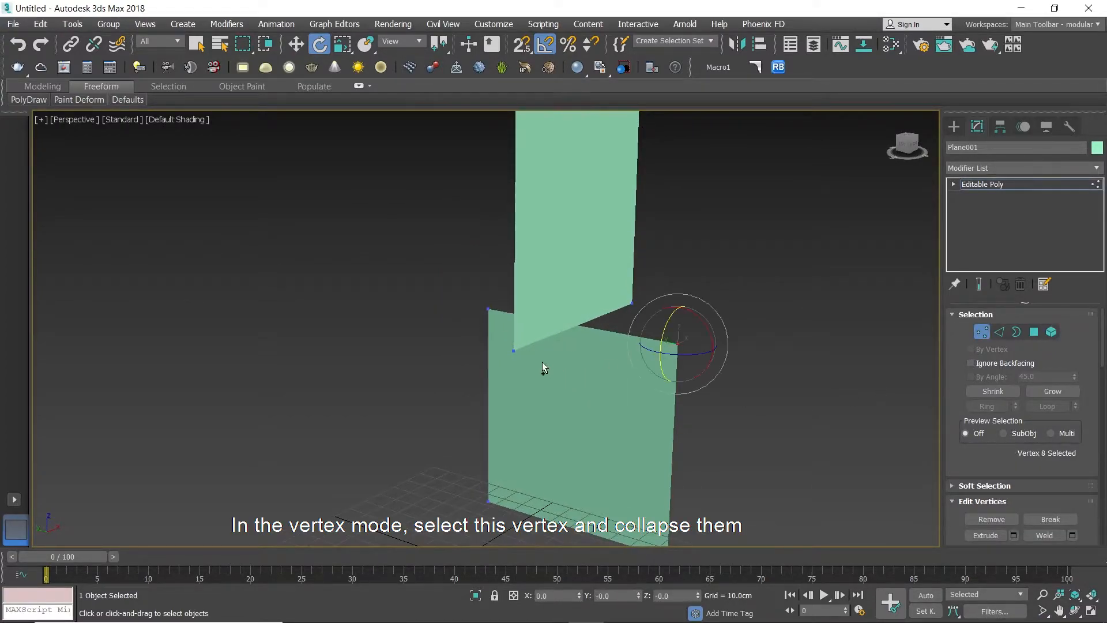
ctrl+click(514, 351)
alt+middle_drag(556, 400, 571, 399)
scroll(1079, 472, down, 5)
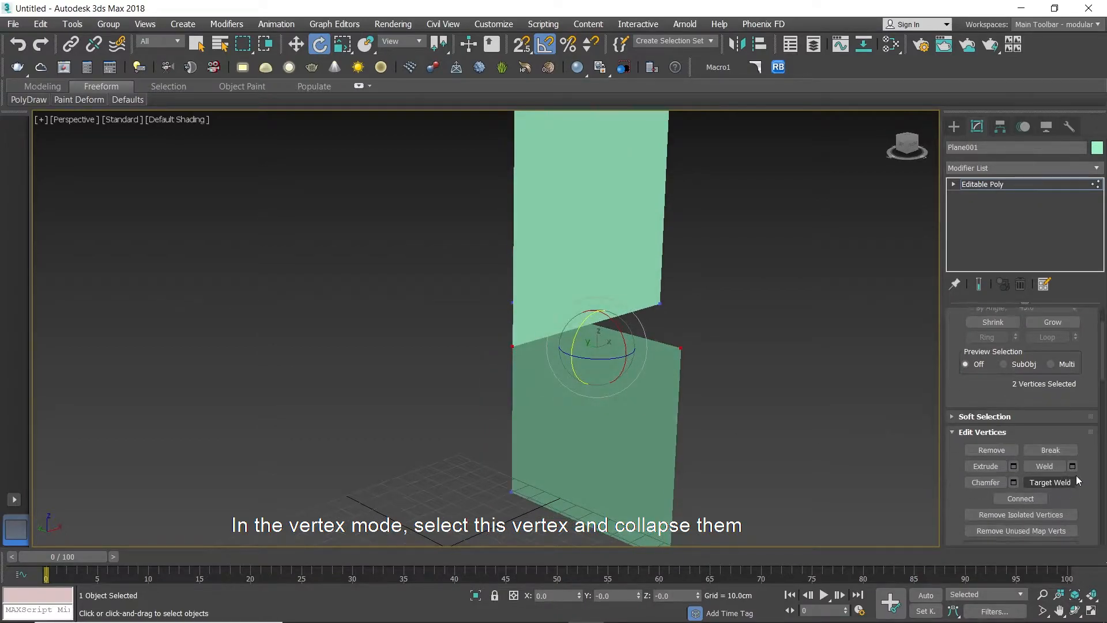
scroll(1079, 472, down, 3)
click(1050, 455)
Flip the normals of the upper polygon element
alt+middle_drag(807, 433, 721, 323)
key(5)
click(672, 254)
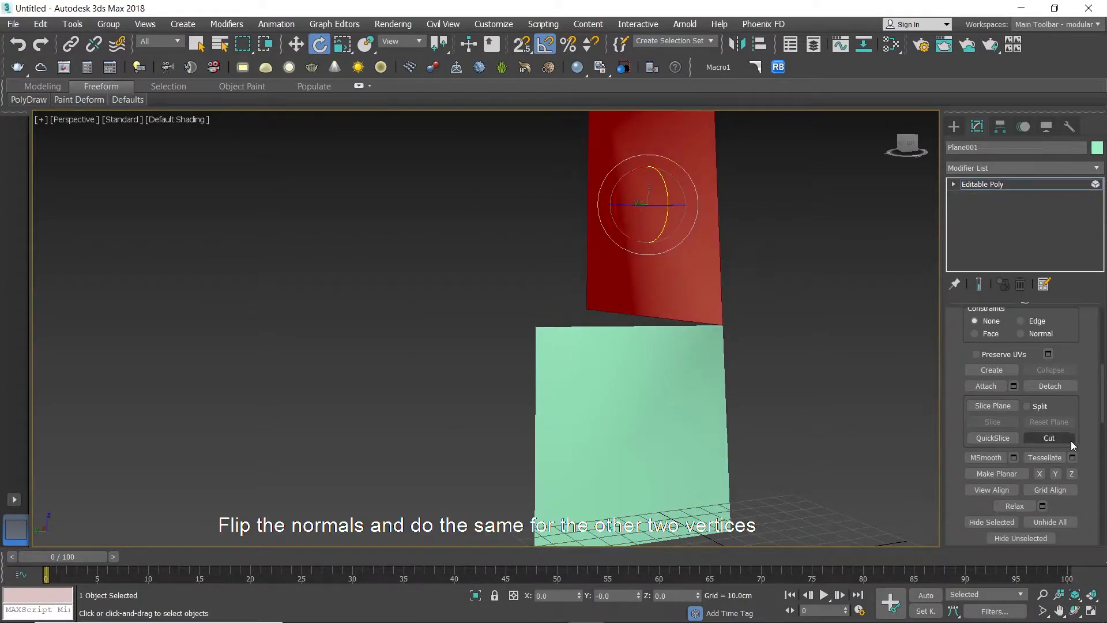
scroll(1071, 440, up, 3)
click(1050, 363)
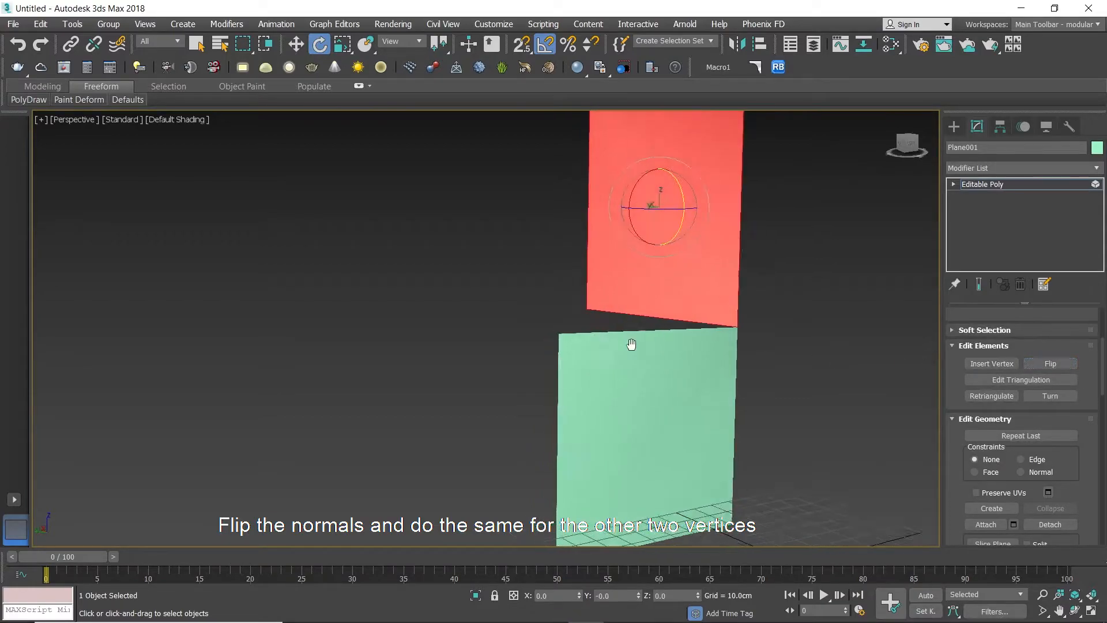
Collapse the two remaining open corner vertices between the upper and lower polygons into one
key(1)
mouse_move(603, 327)
alt+middle_down()
mouse_move(610, 344)
mouse_move(594, 312)
alt+middle_up()
click(581, 288)
ctrl+click(565, 349)
scroll(1076, 468, down, 5)
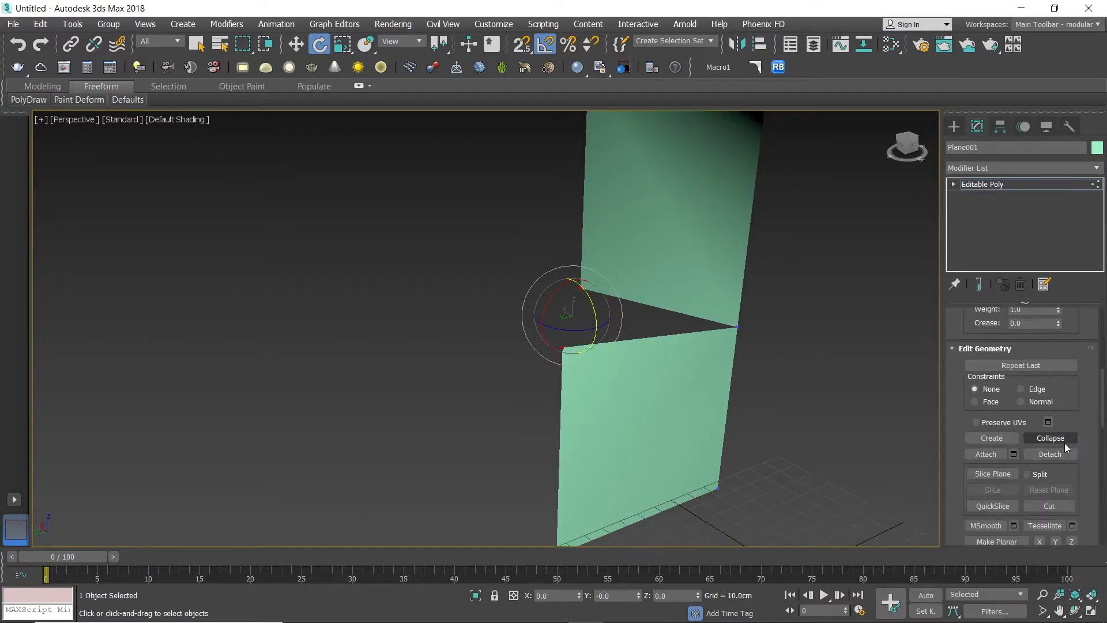
click(1054, 438)
Show edged faces on the shaded model in the perspective view
mouse_move(780, 421)
alt+middle_down()
mouse_move(665, 398)
mouse_move(544, 400)
mouse_move(699, 390)
mouse_move(677, 388)
alt+middle_up()
key(F4)
scroll(709, 408, down, 5)
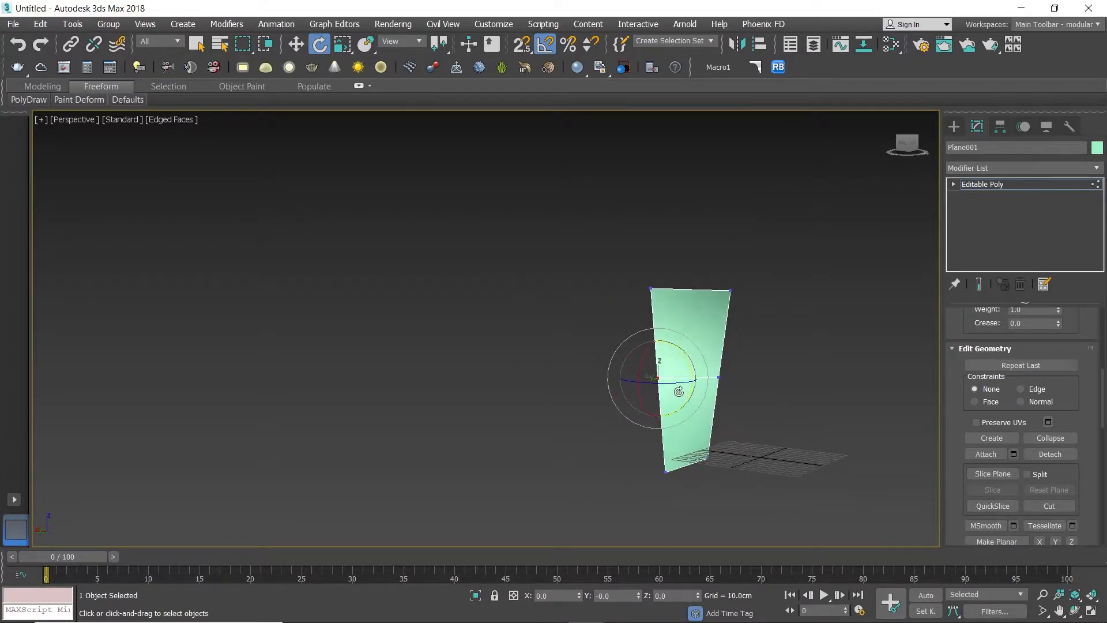
scroll(679, 391, up, 3)
Snap only the object's pivot to the top-right corner of the shape in the front view, and end pivot adjustment
click(984, 184)
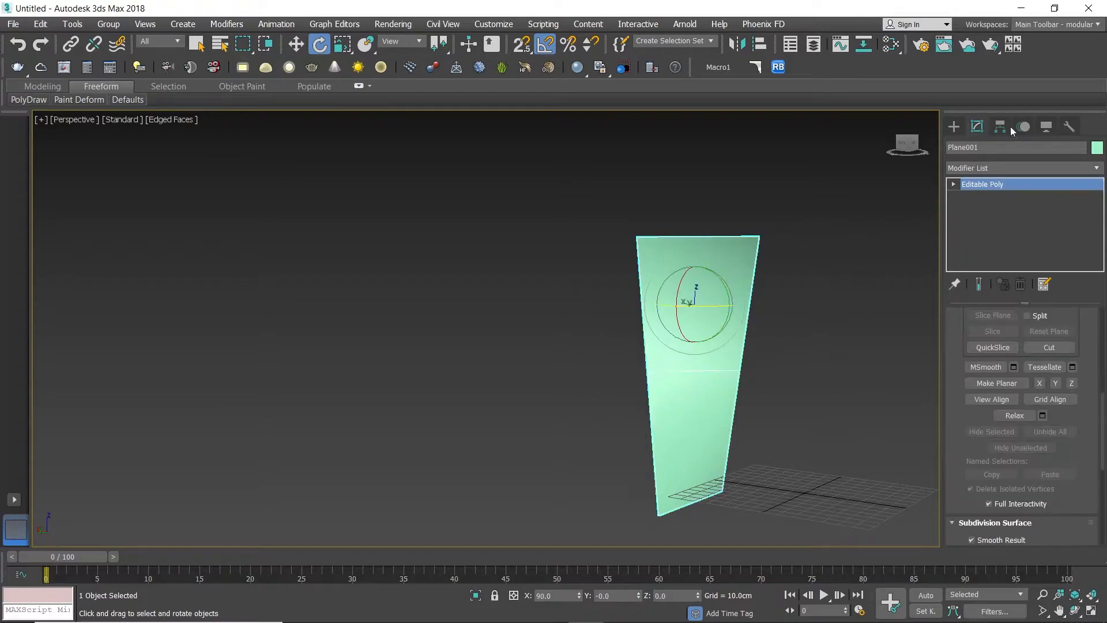
click(999, 126)
click(1016, 223)
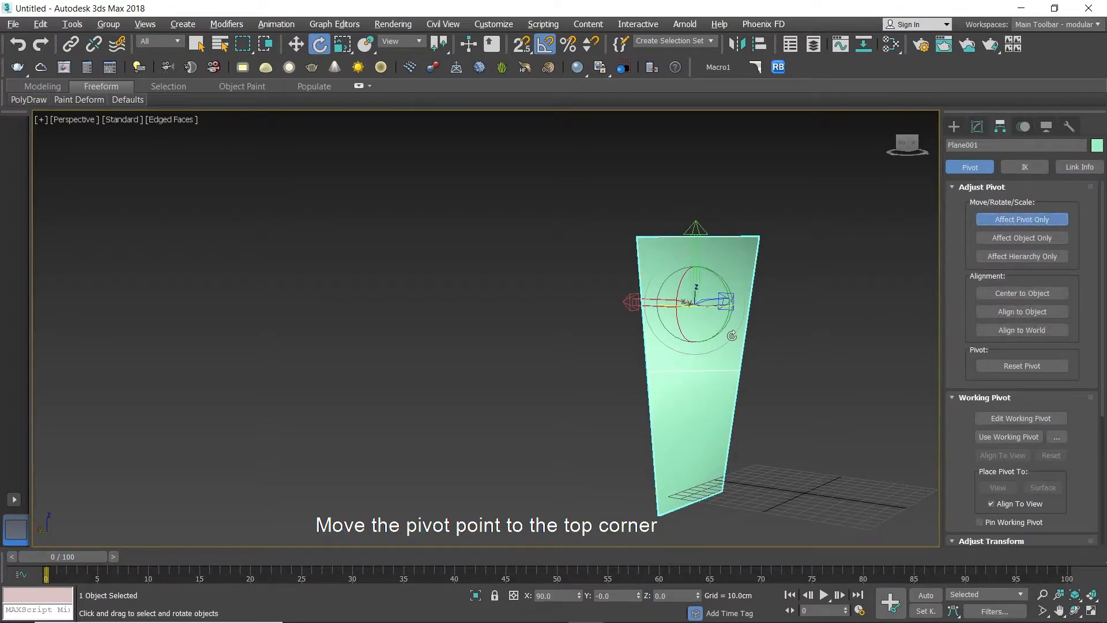
key(alt+w)
key(alt+w)
scroll(659, 316, up, 3)
key(w)
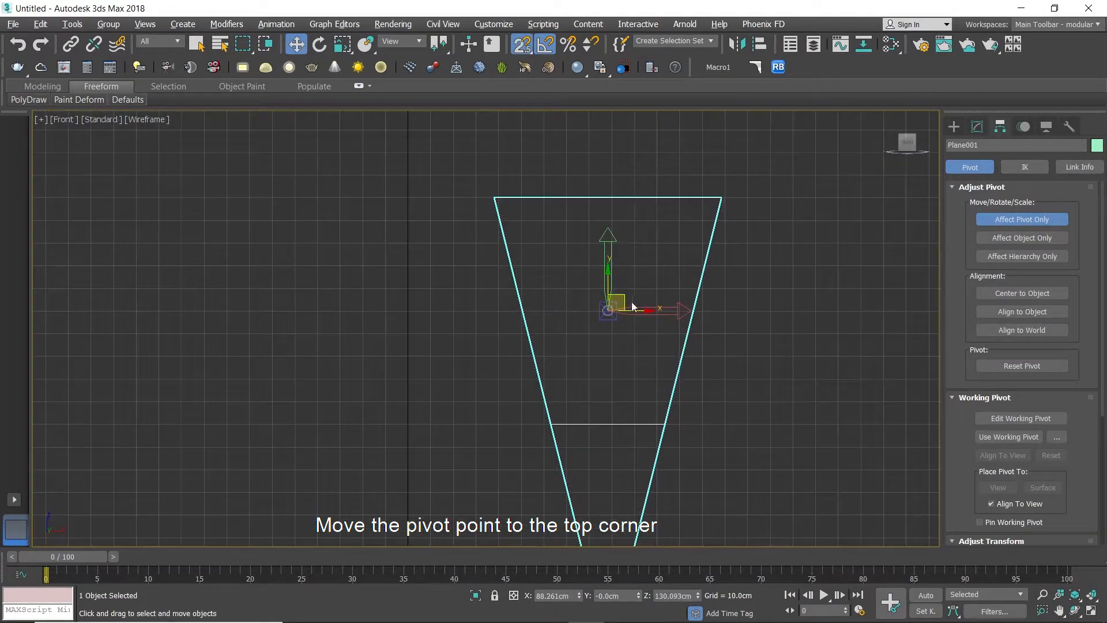
drag(617, 295, 721, 197)
key(alt+w)
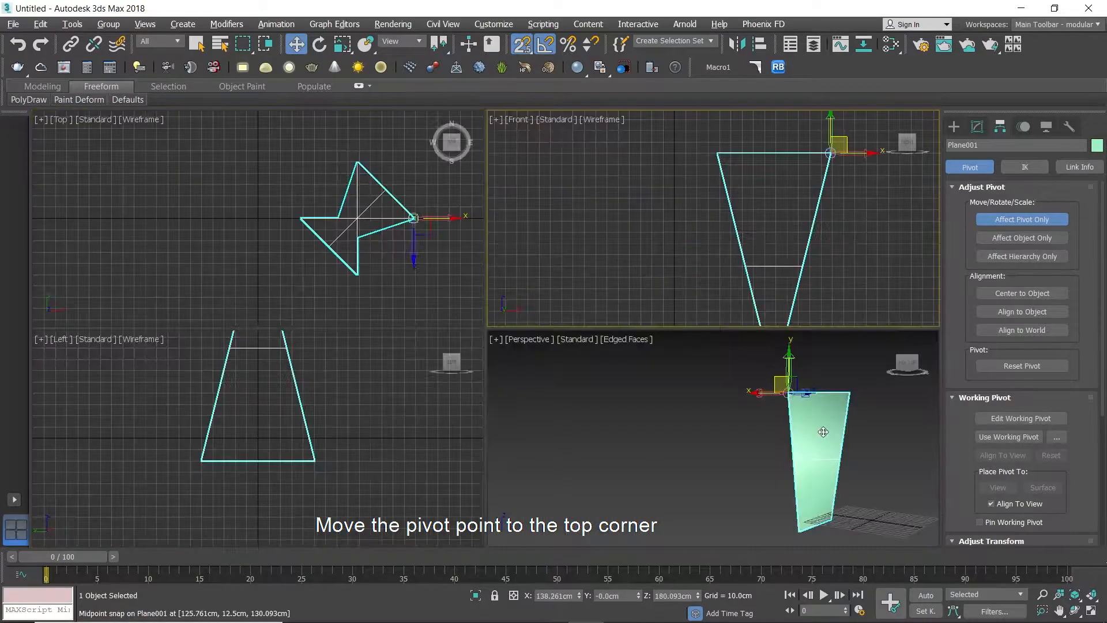
key(alt+w)
alt+middle_drag(776, 407, 930, 316)
click(1014, 218)
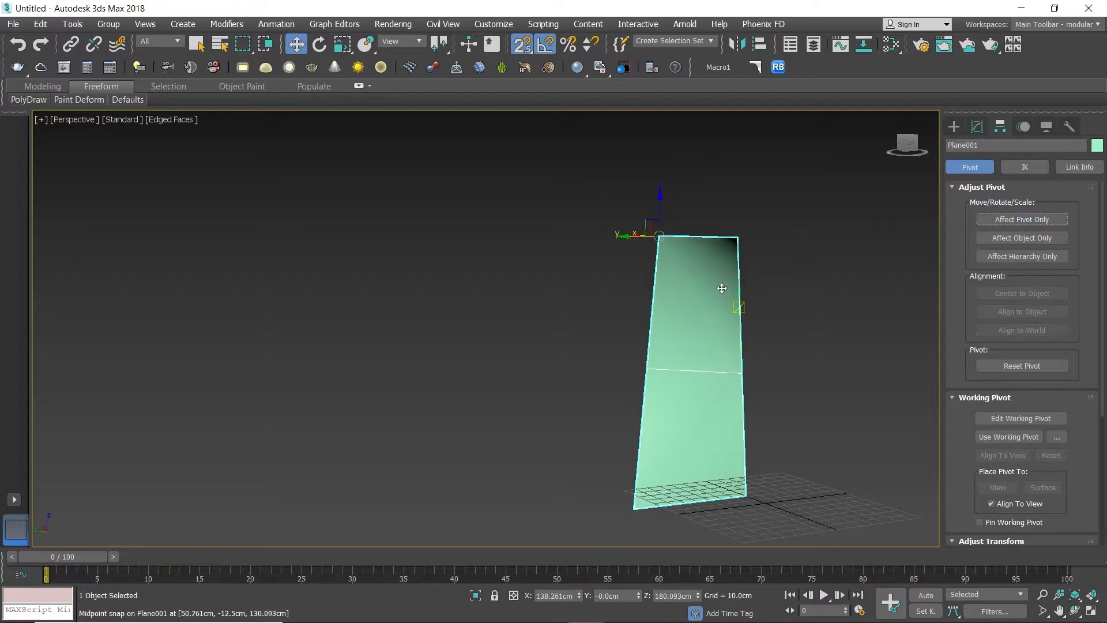
Apply a Symmetry modifier to the twisted panel and enable Flip on the X mirror axis
alt+middle_drag(725, 287, 739, 294)
click(980, 122)
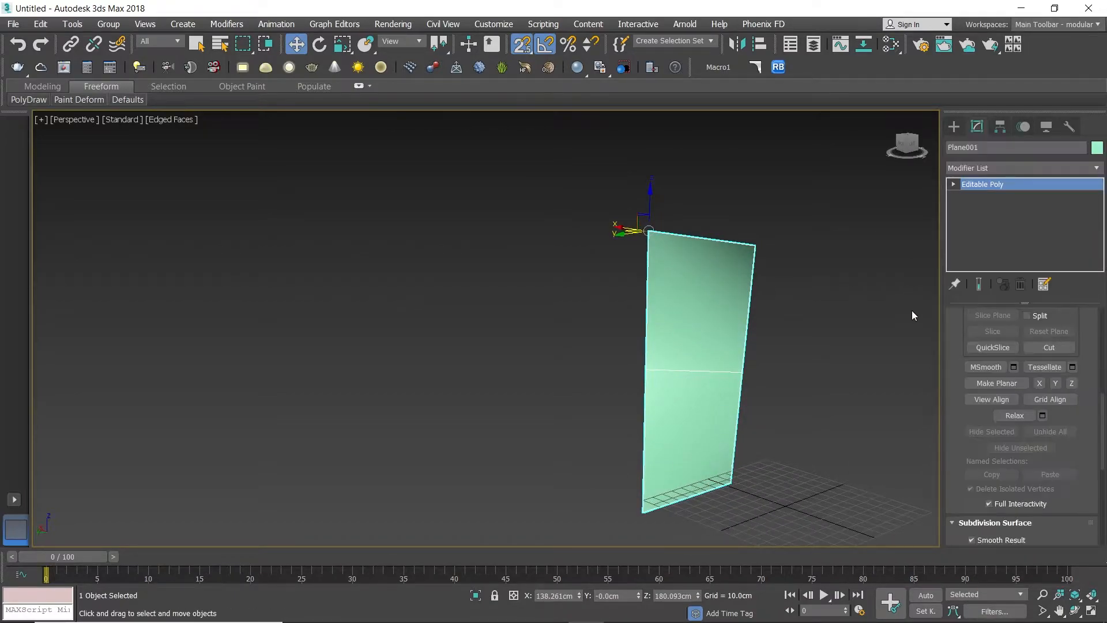
click(1092, 169)
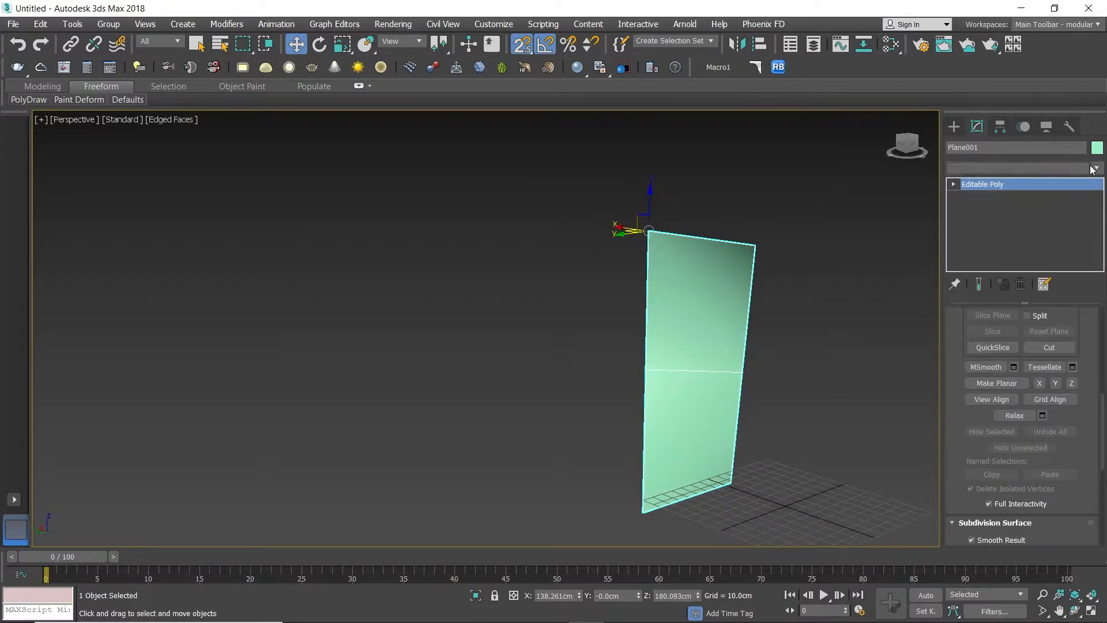
key(s)
key(s)
key(s)
key(s)
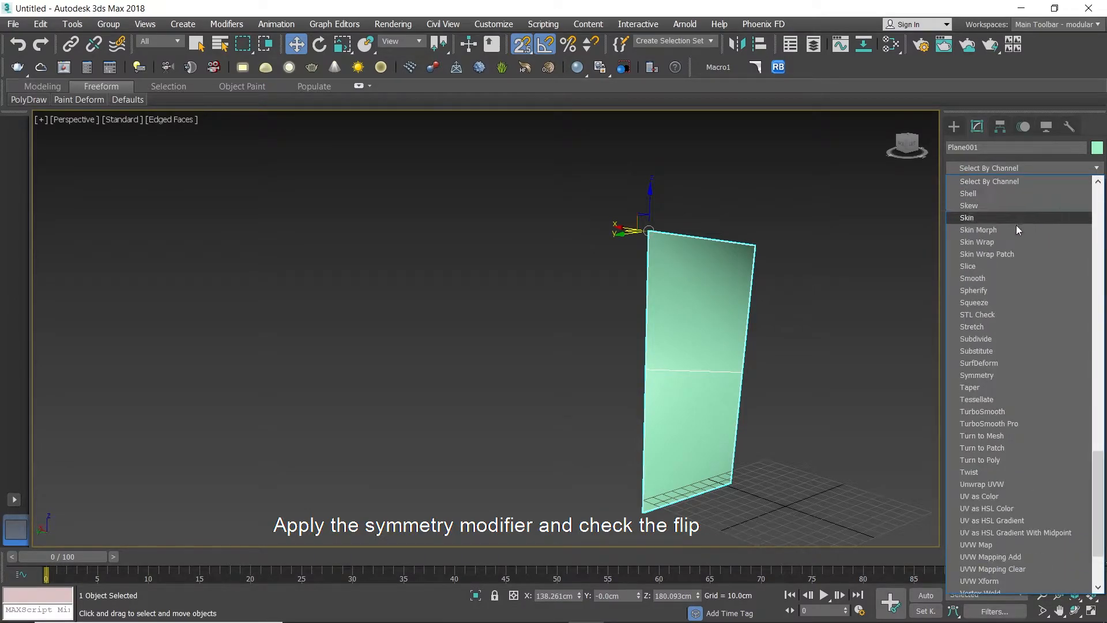
click(988, 378)
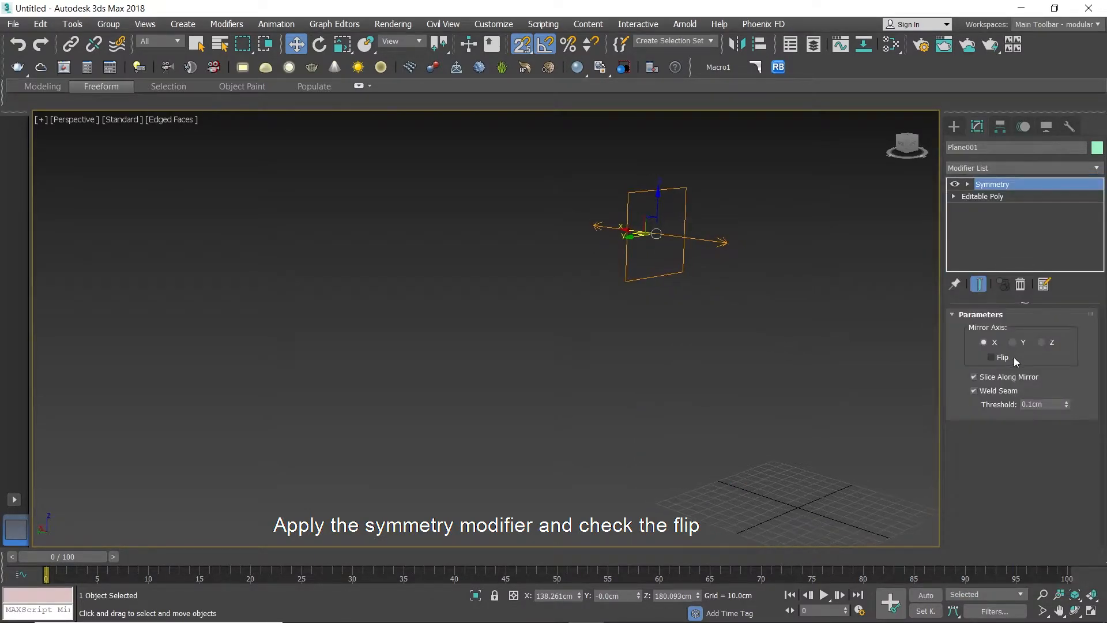
click(992, 357)
alt+middle_drag(611, 317, 649, 317)
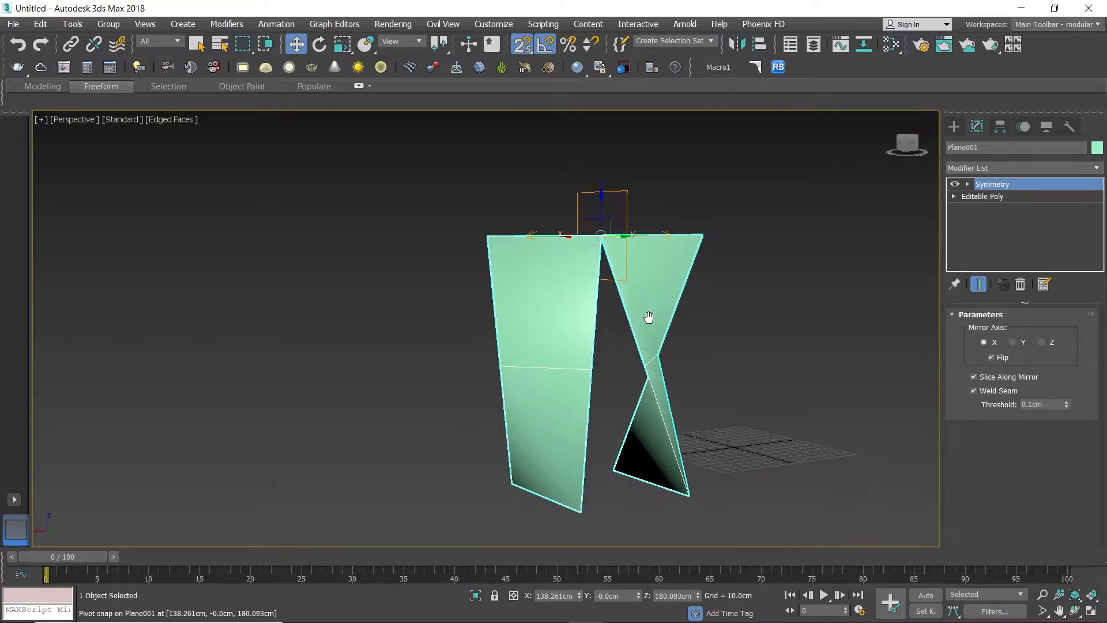
Add an Edit Poly modifier above Symmetry and switch to vertex editing
click(1097, 169)
key(e)
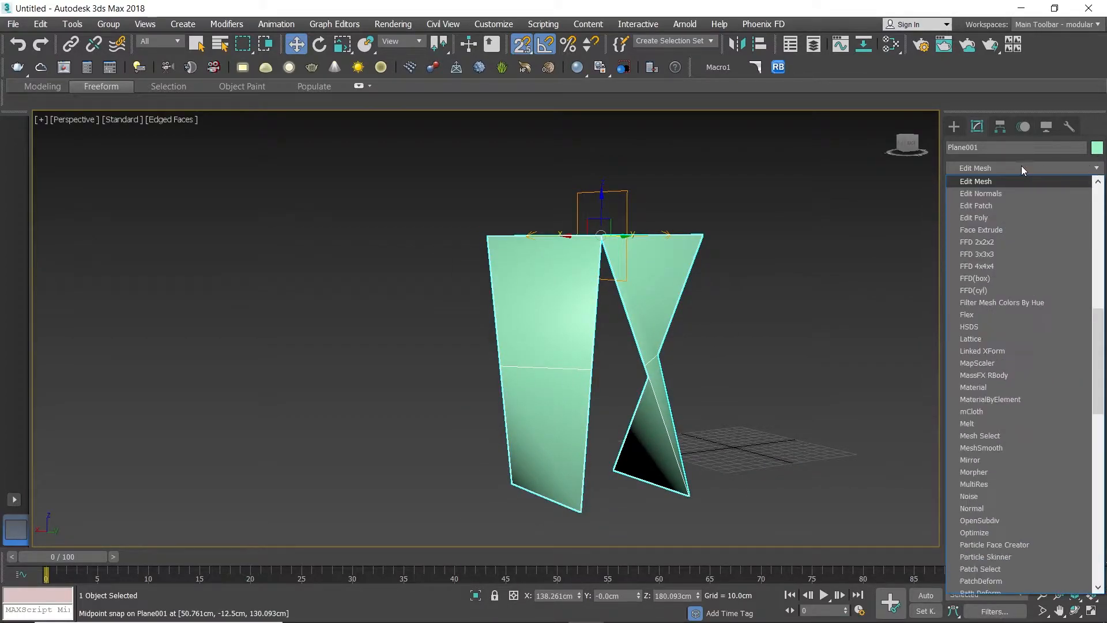
click(979, 218)
click(982, 429)
Collapse the two facing middle vertices of the mirrored panels into one vertex
alt+middle_drag(799, 414, 677, 413)
scroll(631, 384, up, 3)
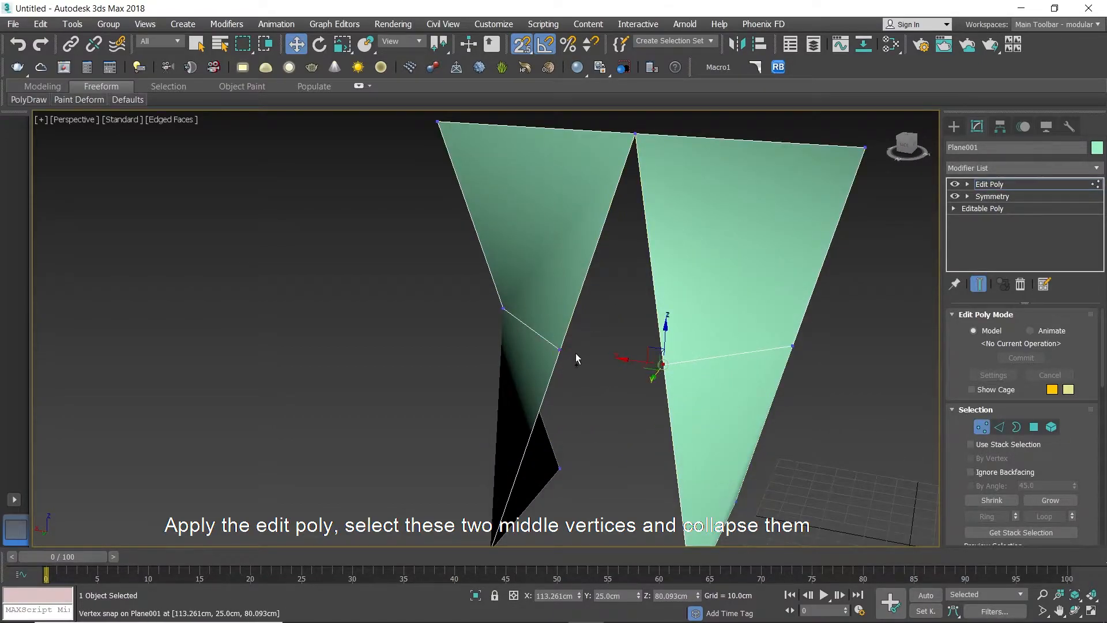
scroll(1053, 457, down, 5)
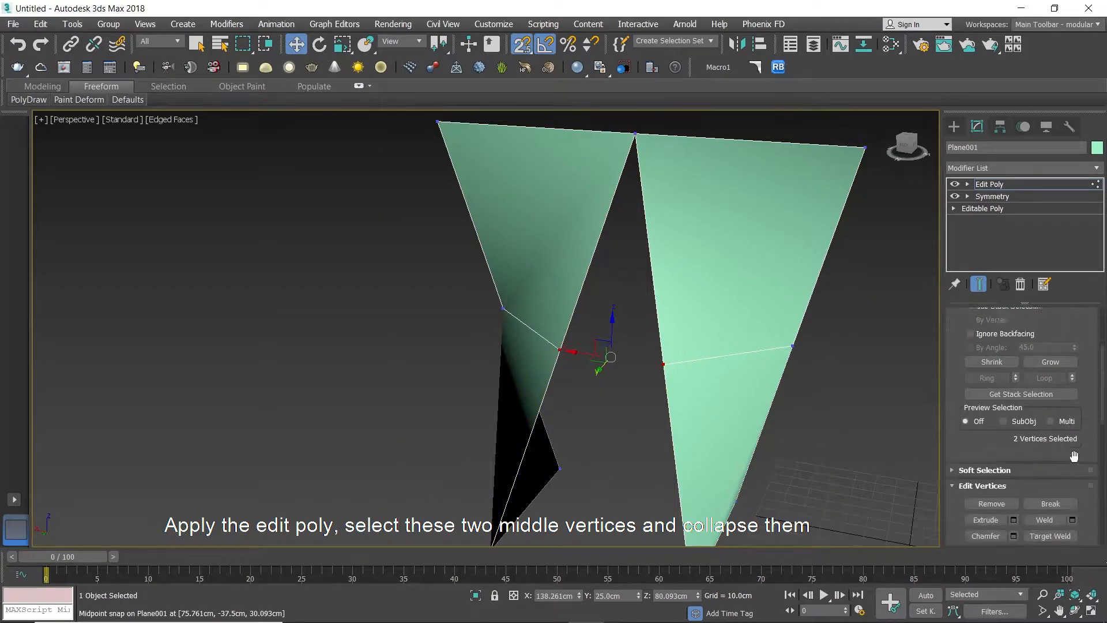
scroll(1083, 461, down, 2)
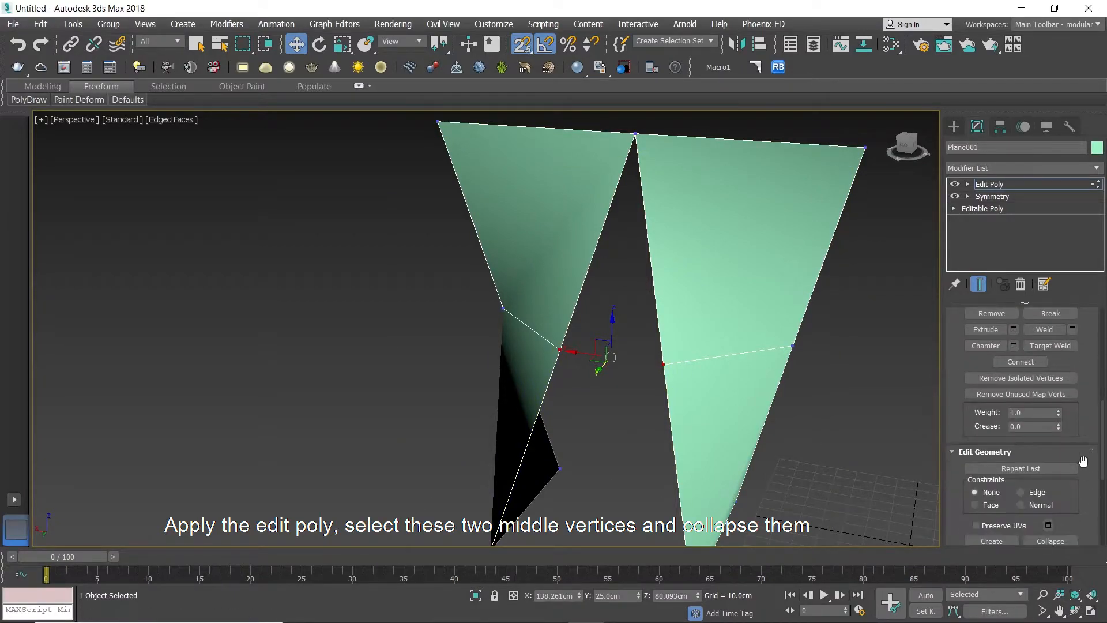
scroll(1090, 450, up, 5)
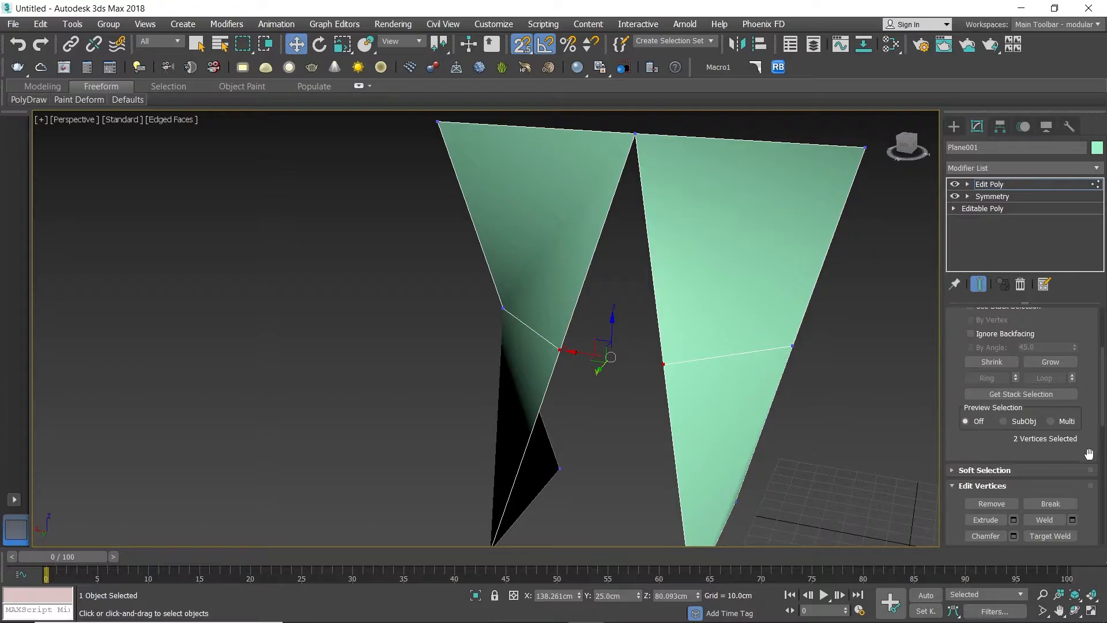
scroll(1089, 456, down, 5)
click(1070, 456)
With snapping off, move the collapsed middle vertex along the Y axis toward the line of the two outer vertices
scroll(760, 409, down, 4)
alt+middle_drag(760, 409, 682, 388)
scroll(683, 388, up, 5)
key(s)
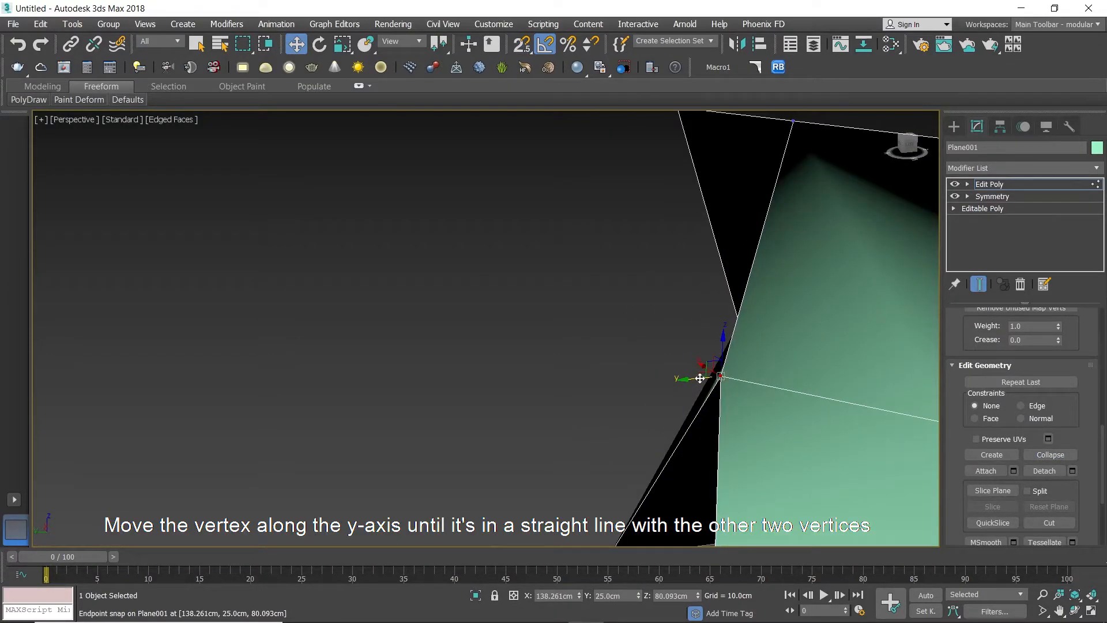
drag(699, 378, 663, 382)
scroll(669, 404, down, 4)
scroll(702, 416, up, 3)
In the top view, snap the middle vertex along the Y axis into a straight line with the other two vertices
mouse_move(702, 416)
alt+middle_down()
mouse_move(652, 417)
mouse_move(694, 422)
alt+middle_up()
key(alt+w)
middle_click(426, 225)
key(alt+w)
scroll(410, 219, down, 2)
scroll(608, 309, up, 4)
key(s)
drag(692, 298, 537, 272)
click(759, 324)
Return to the full-size perspective view and finish vertex editing in the Edit Poly modifier
key(alt+w)
middle_click(847, 424)
key(alt+w)
alt+middle_drag(778, 431, 808, 437)
key(1)
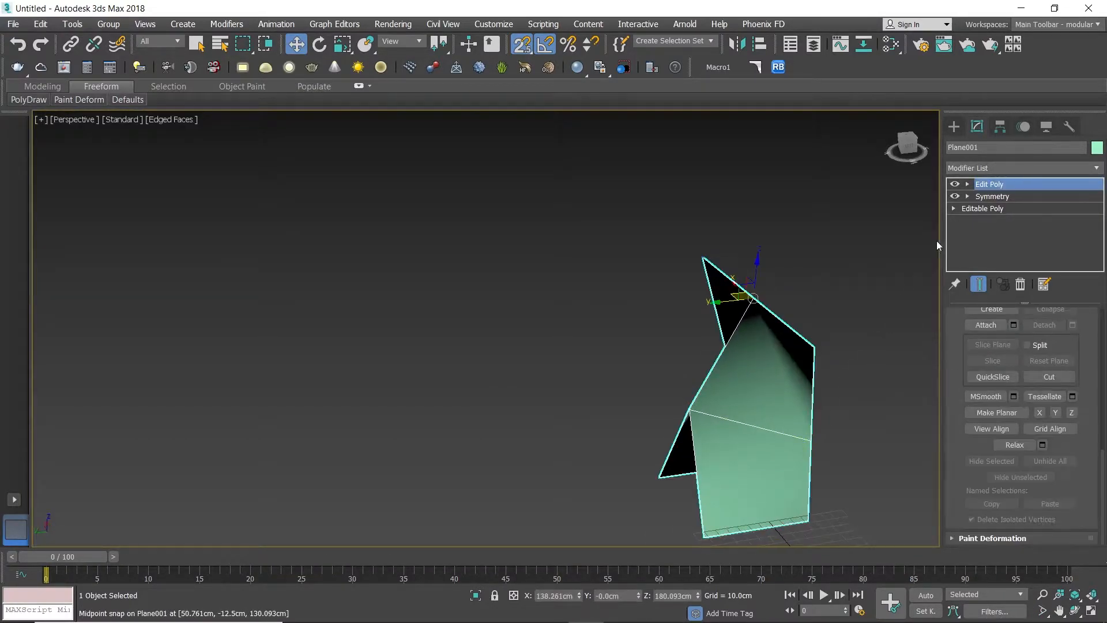
In the top view, move only the object's pivot along the Y axis and snap it to the side edge at Y 50 cm
click(1000, 126)
click(1043, 224)
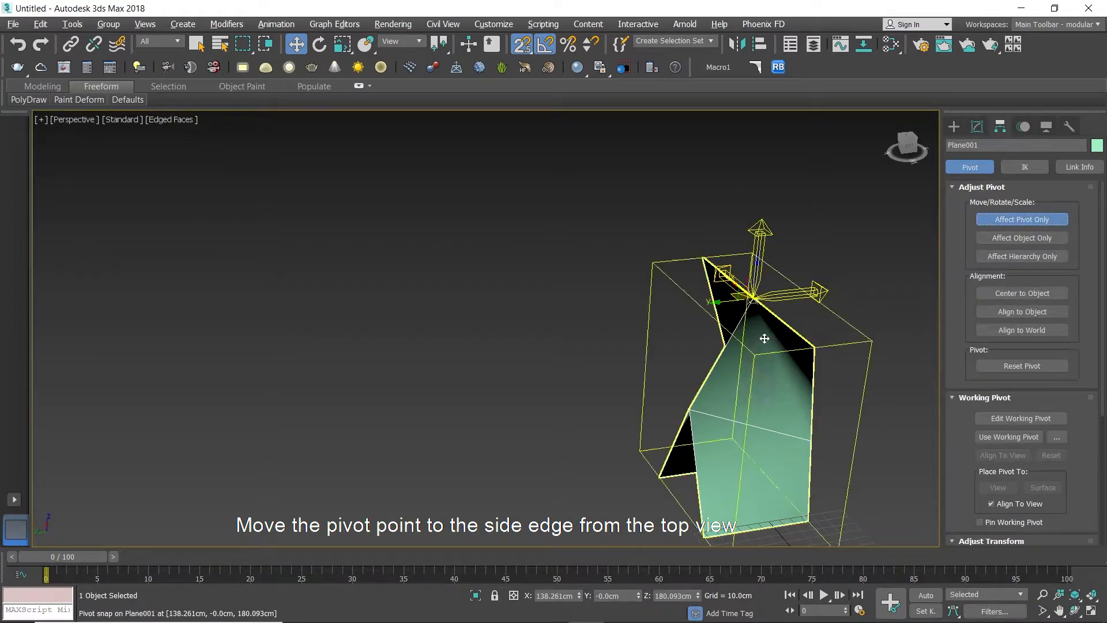
key(alt+w)
middle_click(472, 251)
key(alt+w)
drag(692, 410, 690, 269)
key(alt+w)
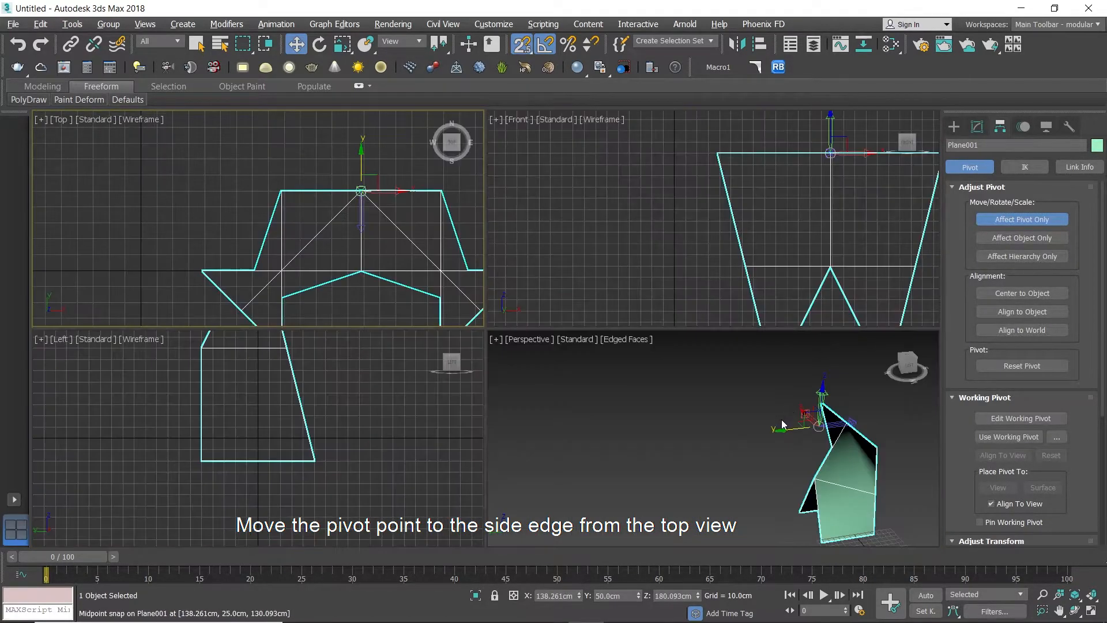
middle_click(646, 395)
key(alt+w)
mouse_move(646, 395)
alt+middle_down()
mouse_move(722, 397)
mouse_move(763, 373)
mouse_move(684, 369)
mouse_move(653, 400)
alt+middle_up()
click(997, 222)
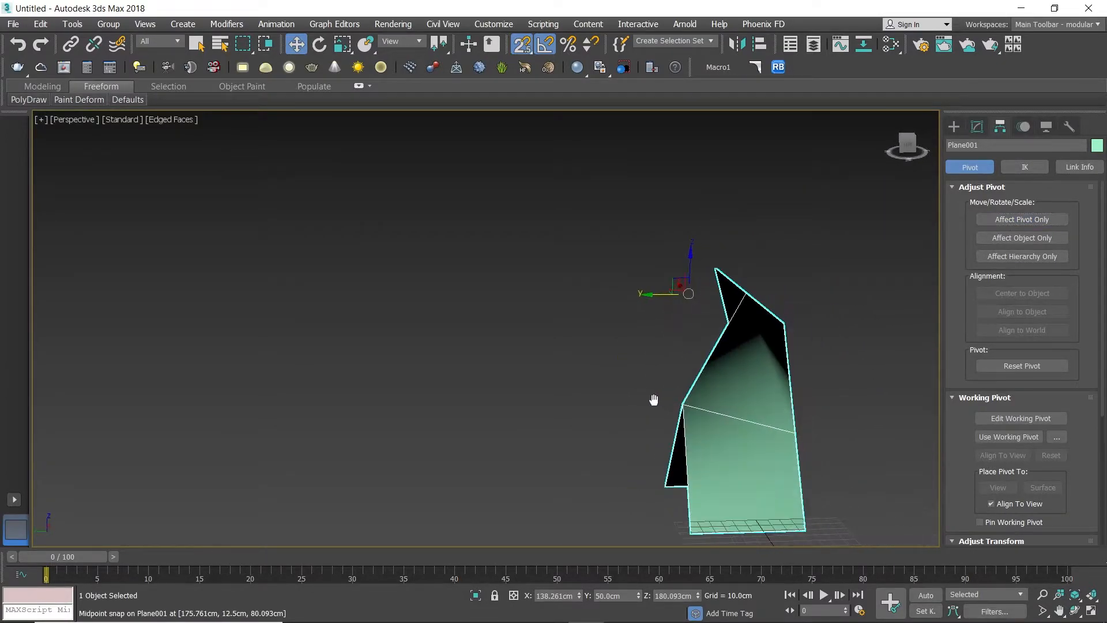
Add a Symmetry modifier above Edit Poly and mirror the shape across the Z axis
click(977, 127)
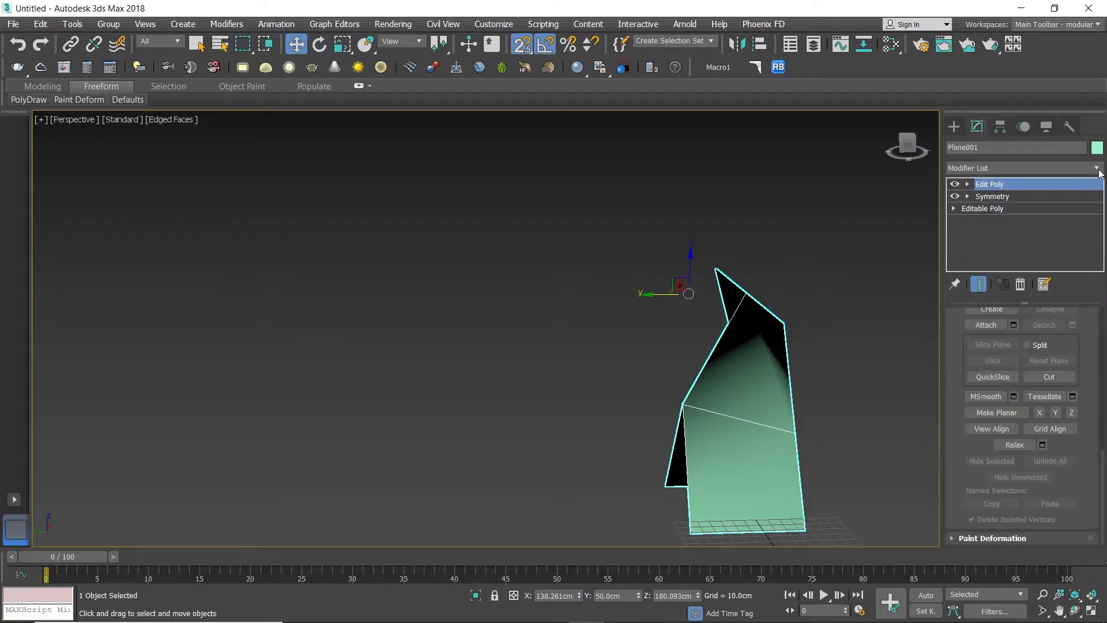
click(1097, 168)
key(s)
click(976, 374)
middle_drag(764, 377, 767, 353)
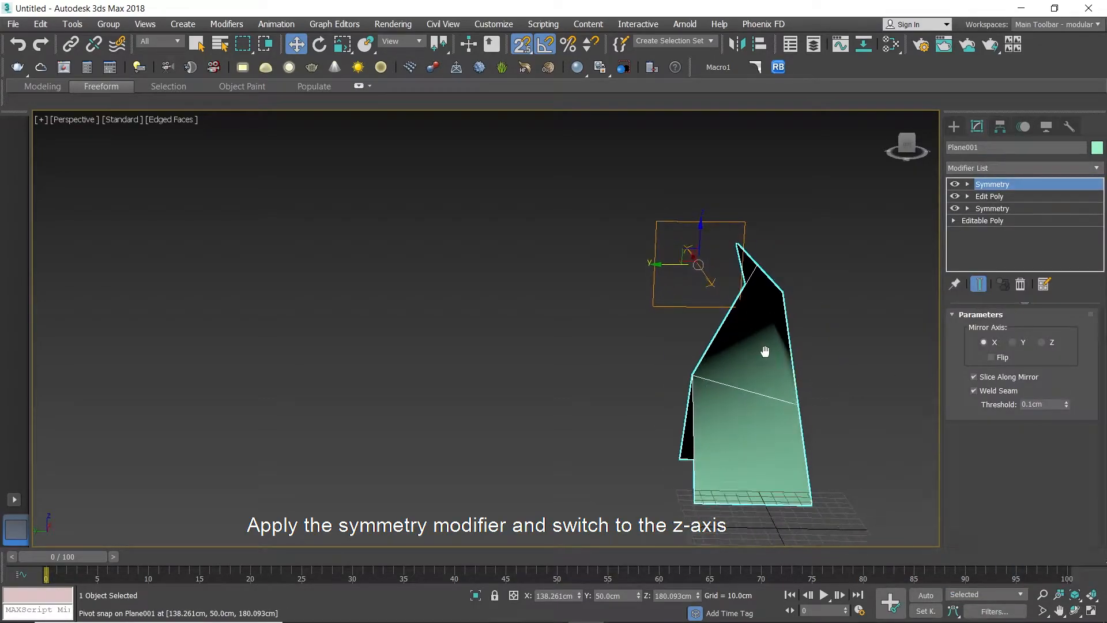
click(1013, 342)
click(1050, 342)
alt+middle_drag(822, 476, 949, 361)
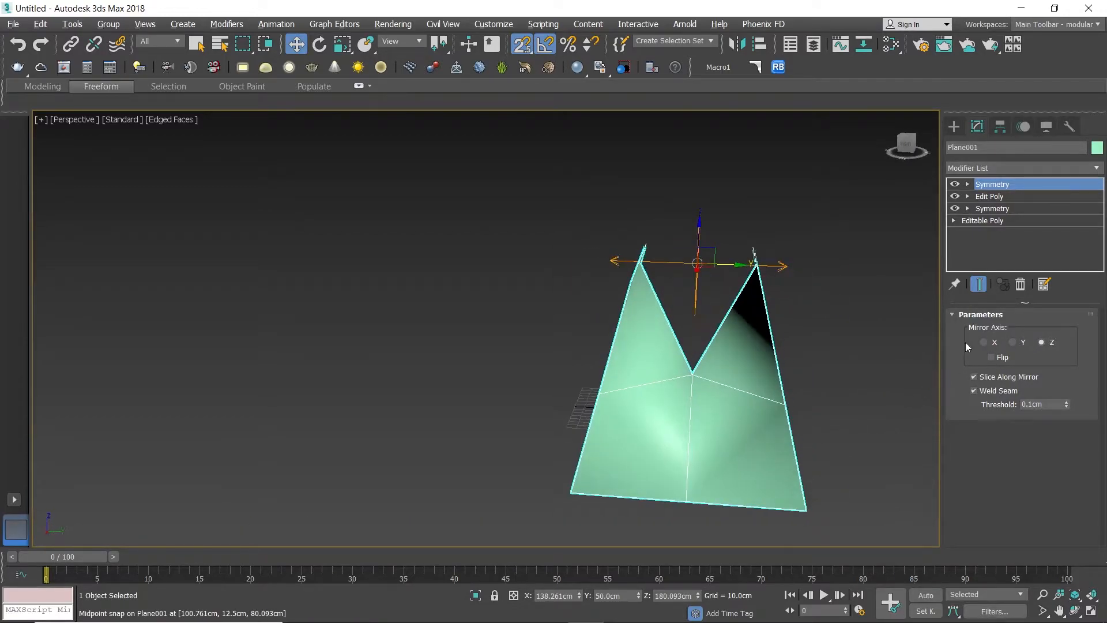
Add another Edit Poly modifier on top of the stack and switch to edge editing
click(1095, 167)
key(e)
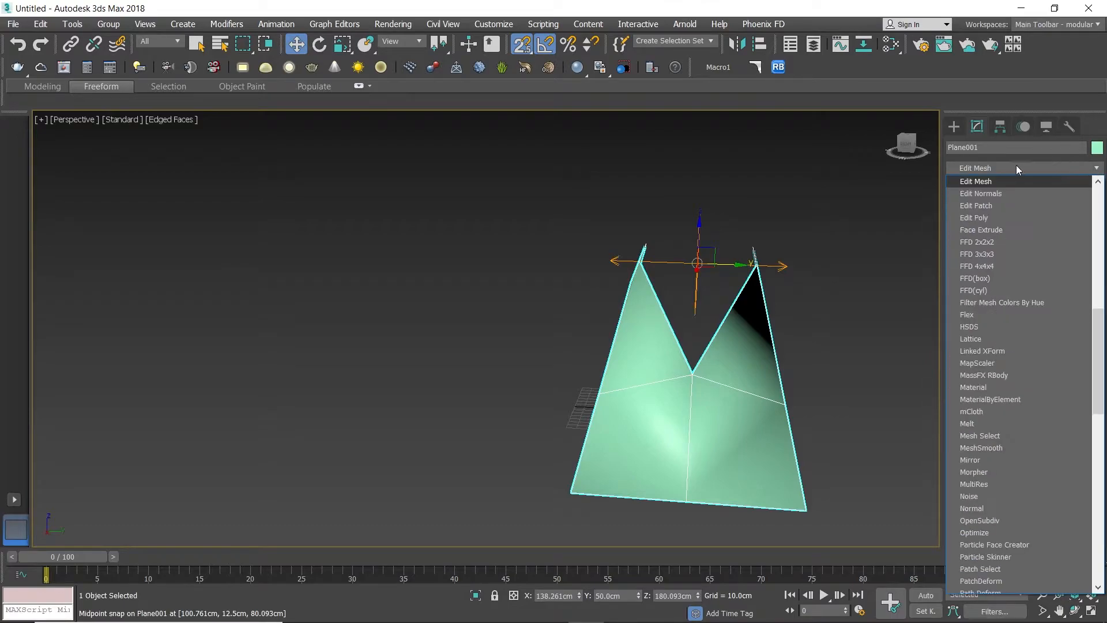
click(981, 217)
middle_drag(677, 375, 637, 386)
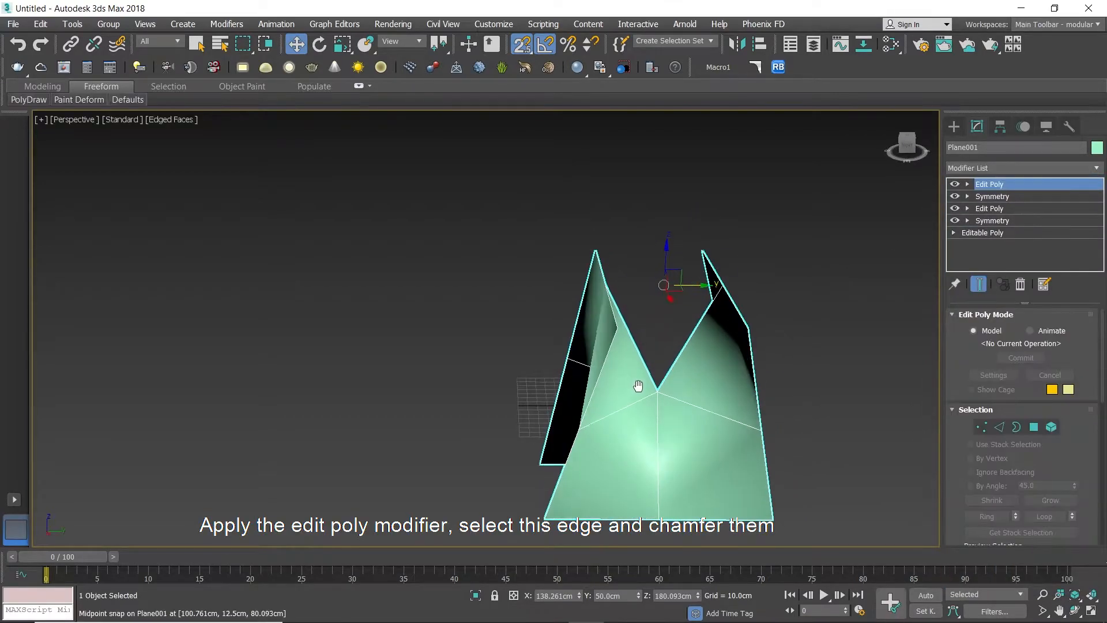
click(999, 427)
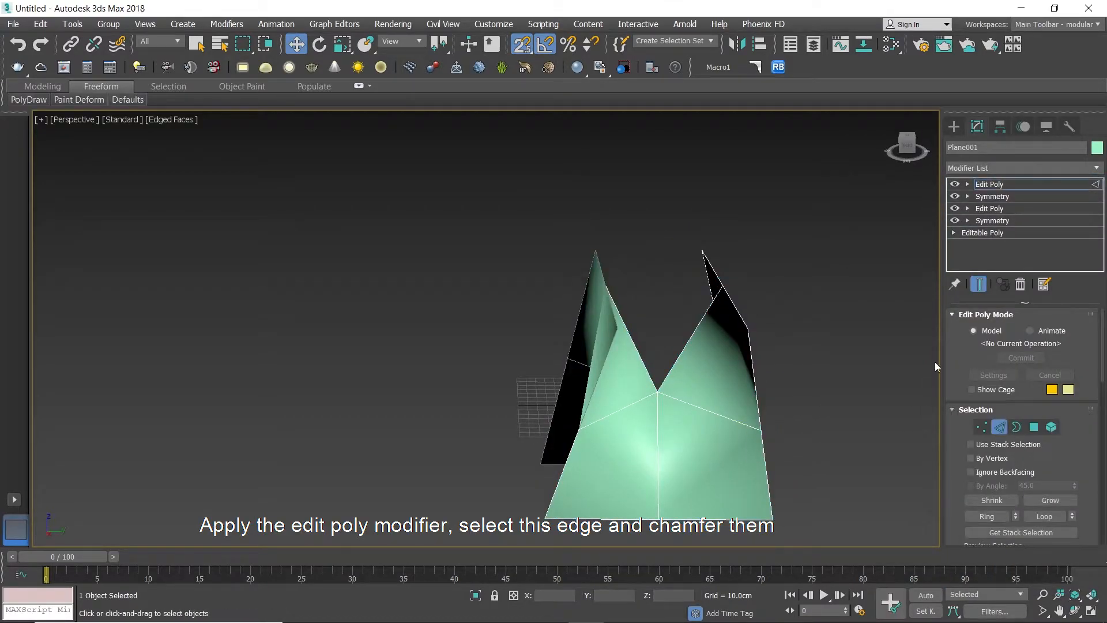
Select the four edges running along the middle of the mirrored panels and meeting at the notch
click(657, 457)
alt+middle_drag(657, 458, 541, 410)
key(q)
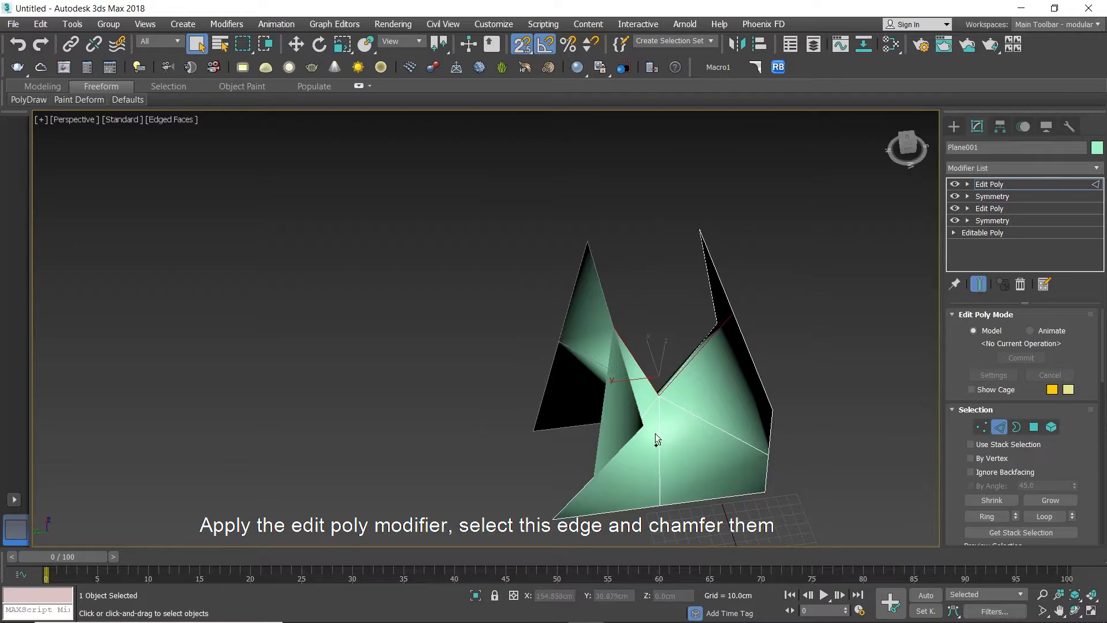
alt+middle_drag(658, 431, 830, 419)
scroll(1059, 474, down, 5)
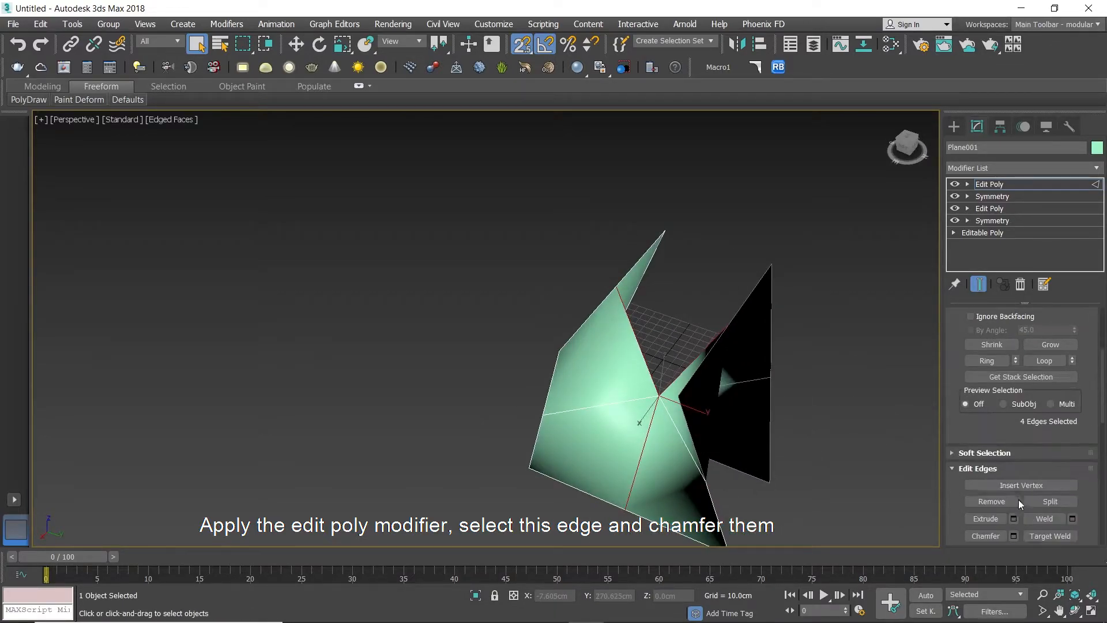
Chamfer the four selected edges by 20 cm and leave edge editing
scroll(652, 403, up, 2)
alt+middle_drag(652, 403, 664, 417)
drag(495, 360, 481, 283)
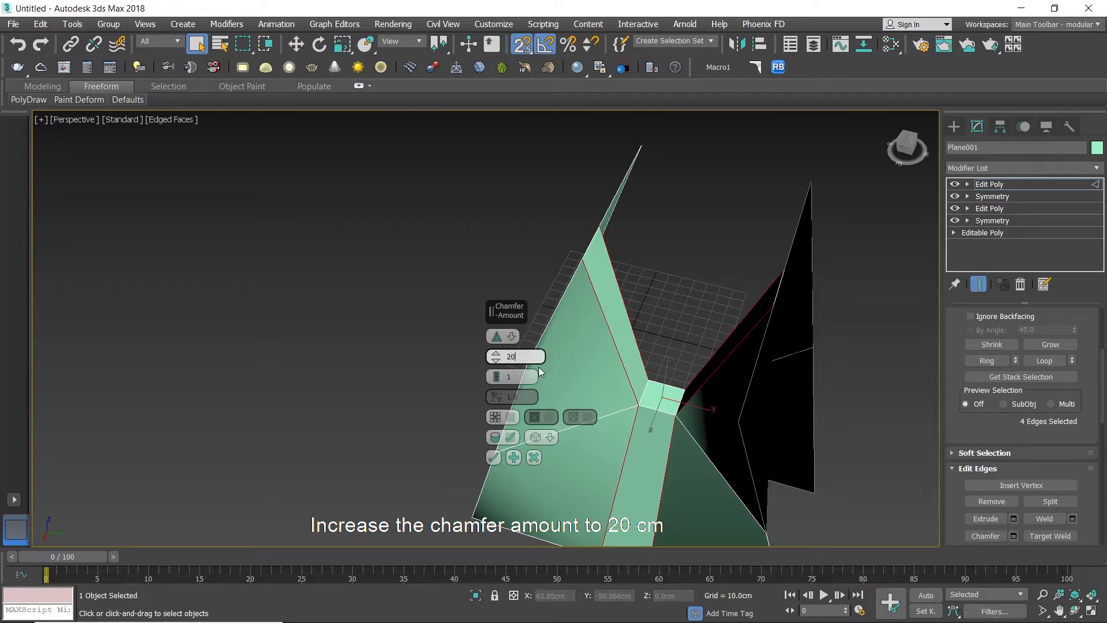
key(Return)
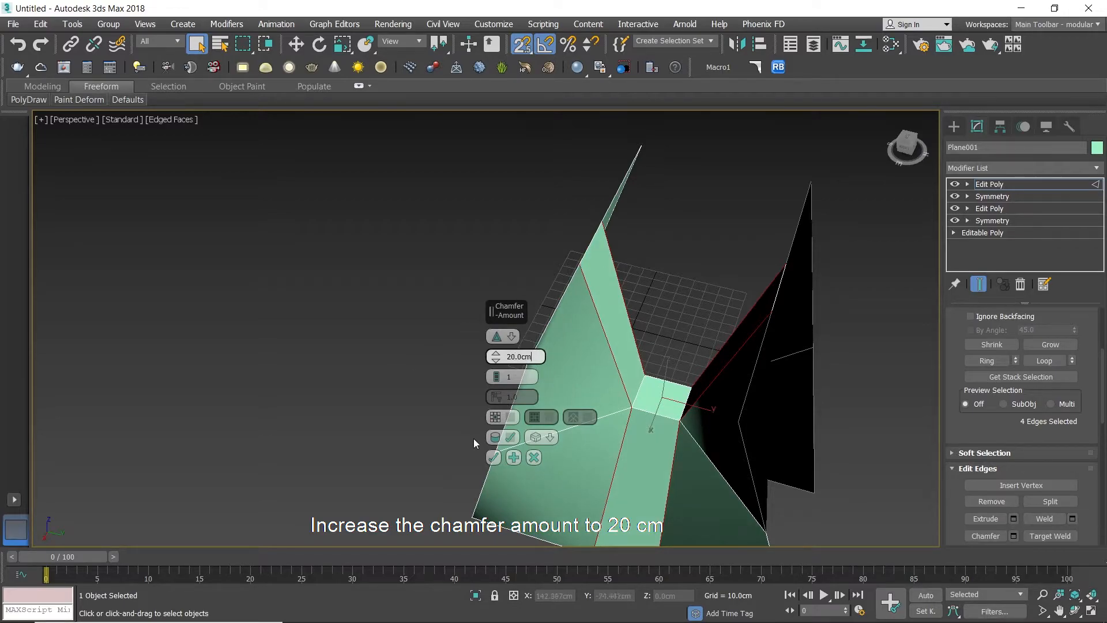
click(493, 457)
alt+middle_drag(554, 398, 605, 321)
click(630, 306)
scroll(634, 311, down, 5)
click(1072, 185)
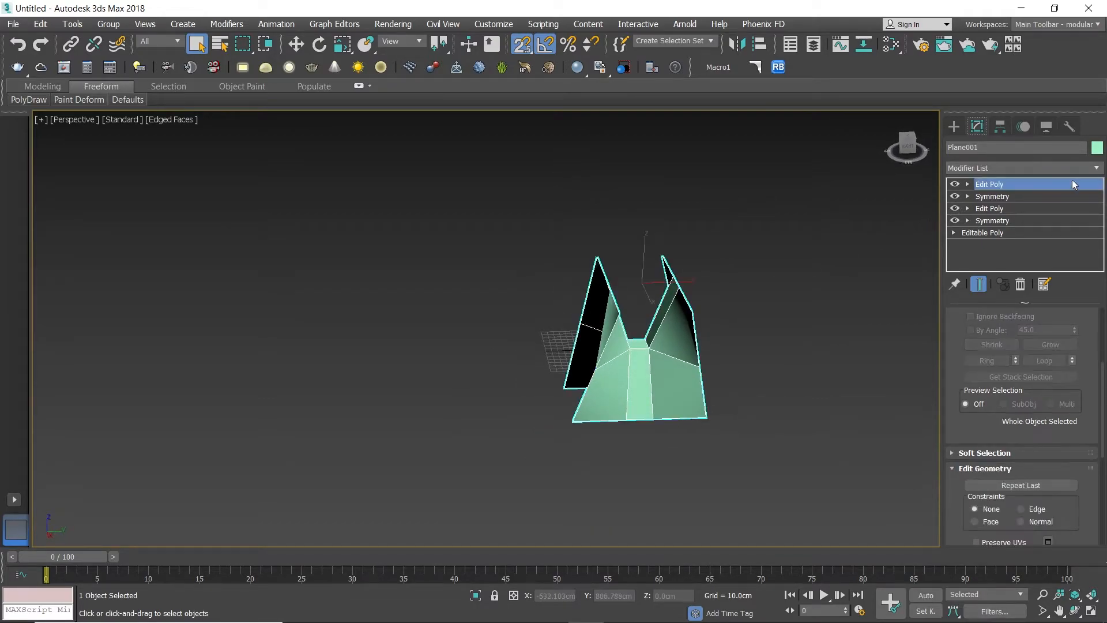
Add a Symmetry modifier above the chamfered Edit Poly, mirroring on the Y axis with Flip enabled
click(1098, 171)
key(s)
key(s)
key(s)
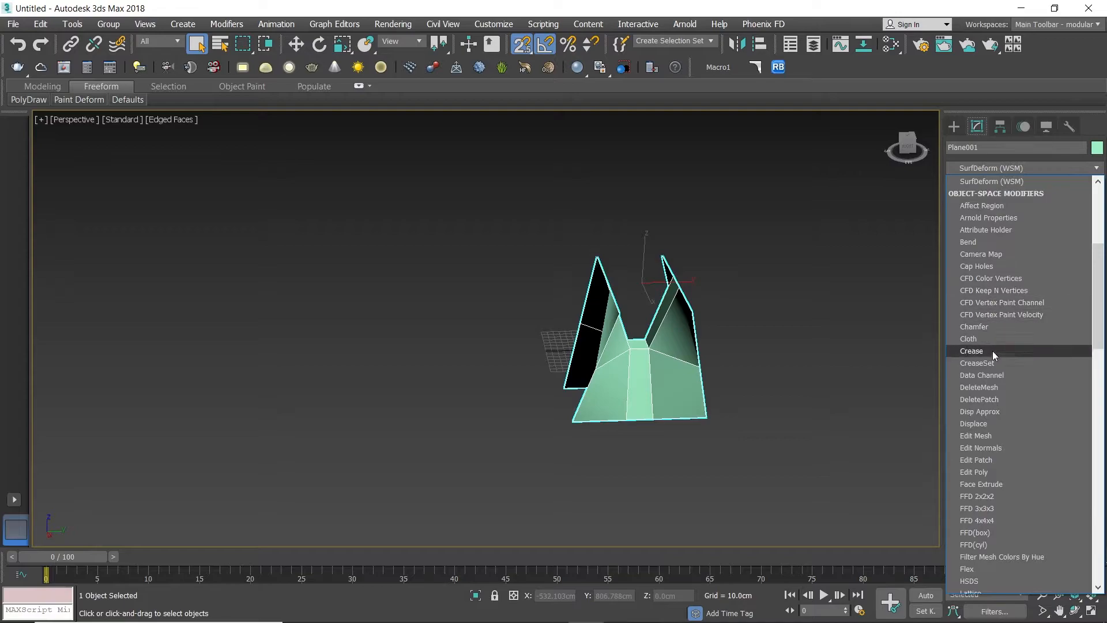
key(s)
click(993, 375)
middle_drag(806, 343, 795, 389)
scroll(698, 384, up, 3)
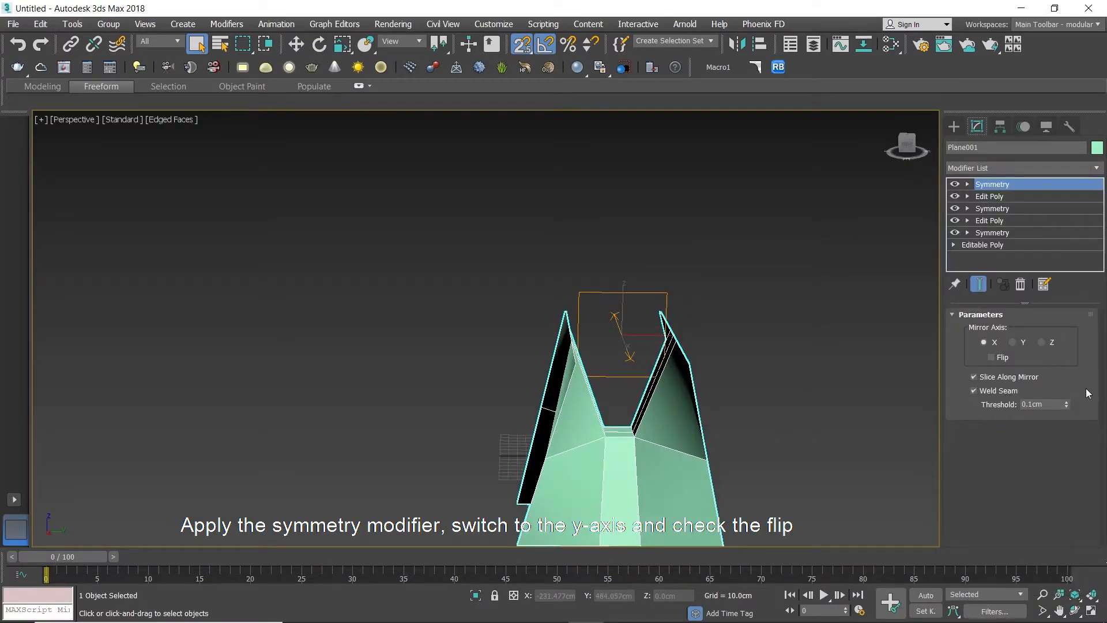
click(1016, 342)
click(1001, 359)
mouse_move(736, 363)
alt+middle_down()
mouse_move(544, 362)
mouse_move(726, 368)
alt+middle_up()
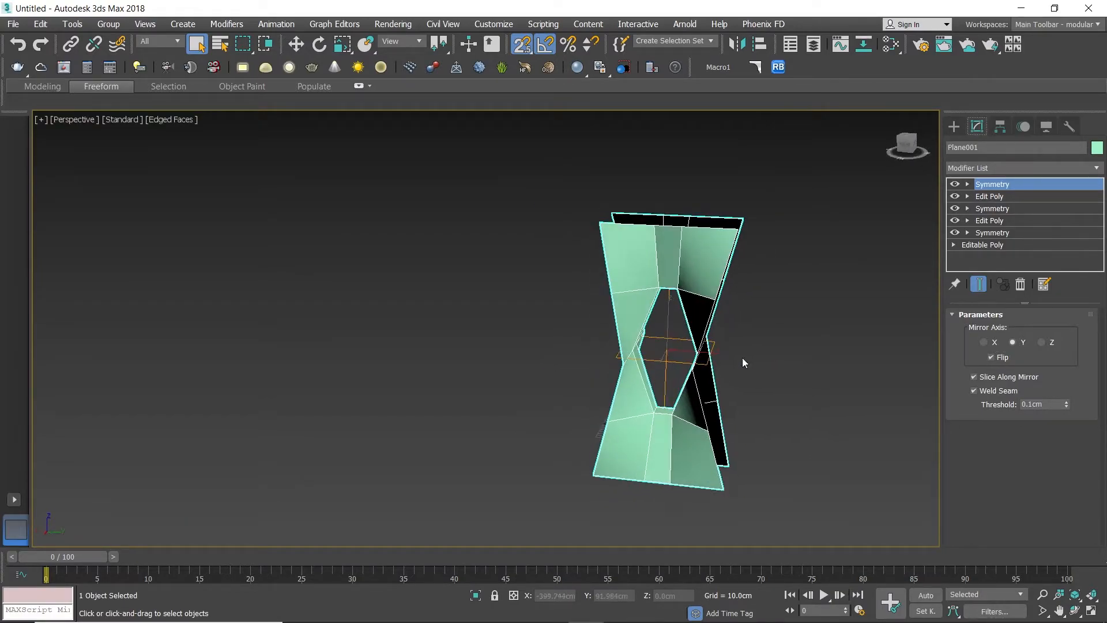
In the front view, snap only the pivot vertically to the top vertices of the shape at Z 380.093 cm
click(998, 131)
click(1021, 219)
key(alt+w)
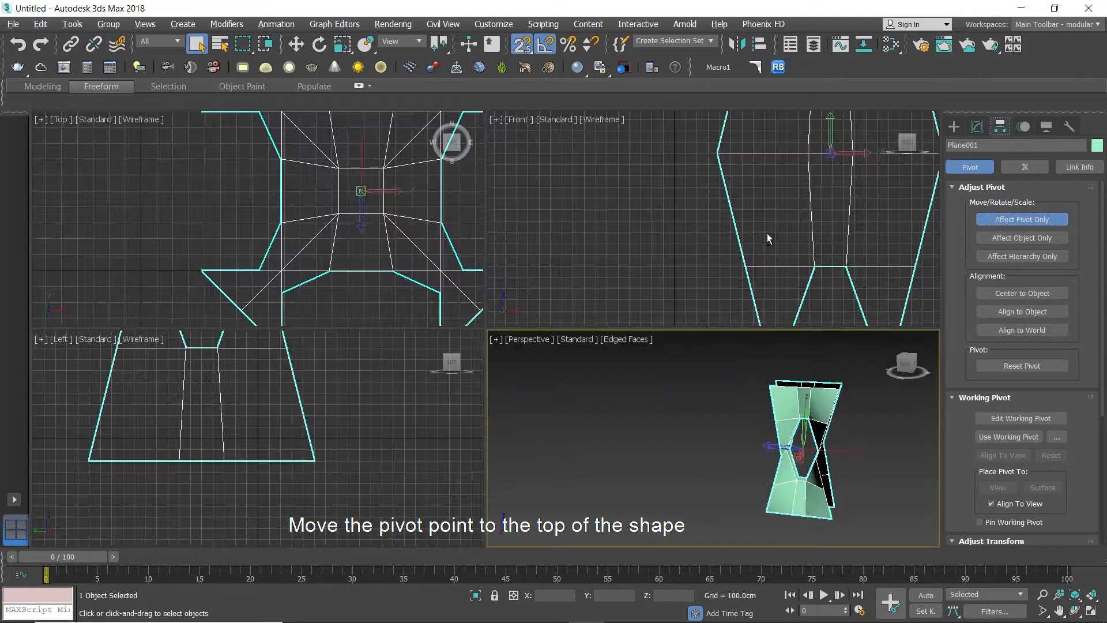
right_click(765, 225)
key(alt+w)
scroll(755, 353, down, 5)
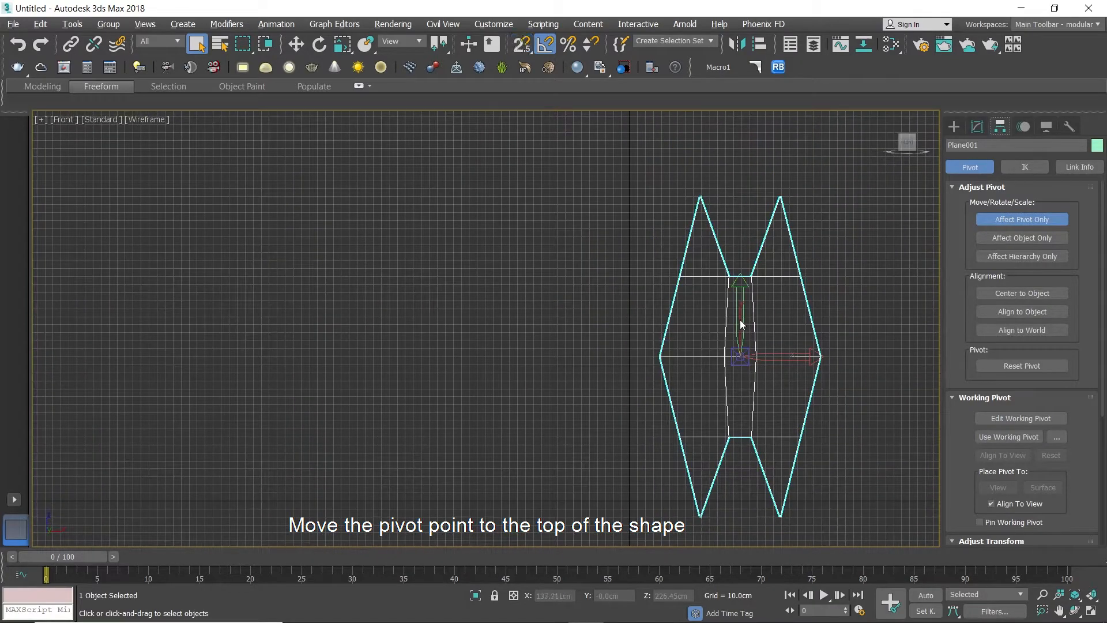
key(w)
key(s)
drag(741, 324, 697, 192)
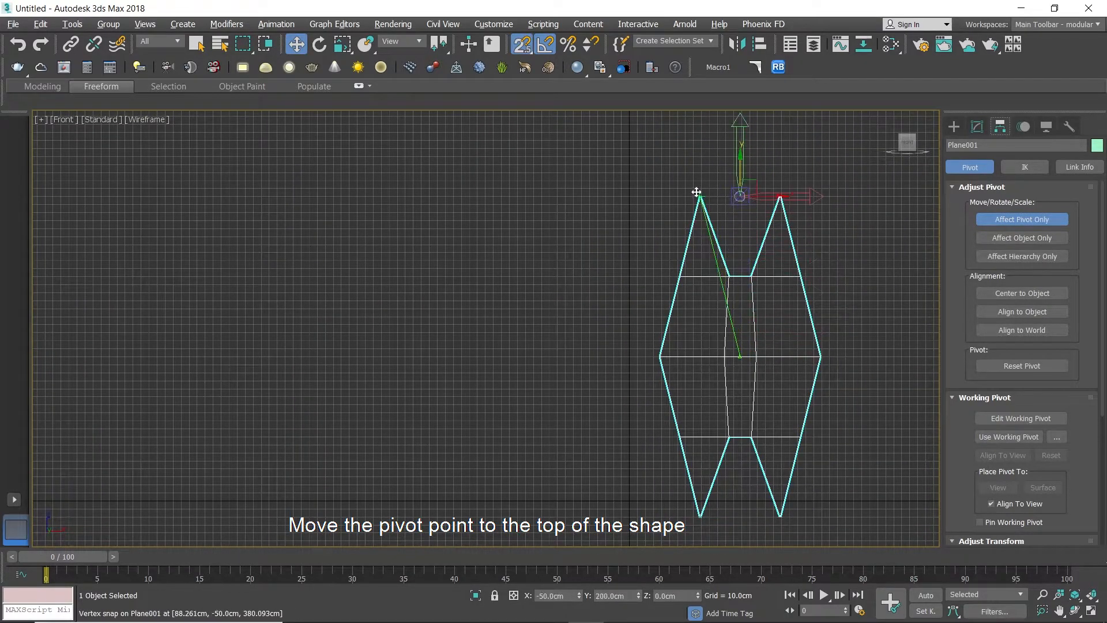
key(alt+w)
right_click(682, 358)
key(alt+w)
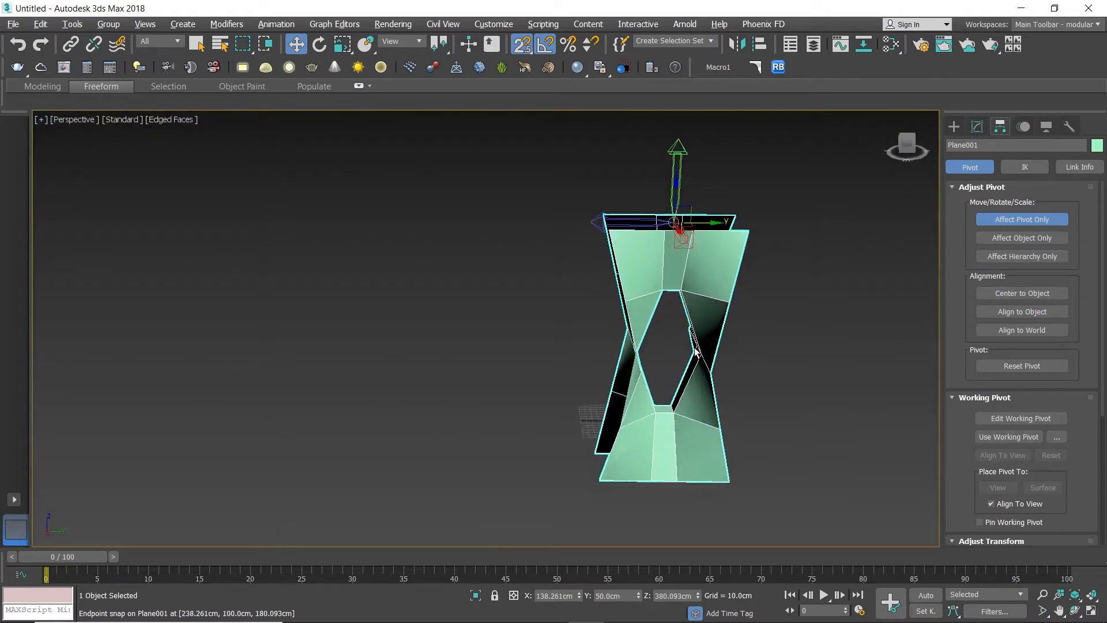
click(1021, 220)
Double the shape's height with another Symmetry modifier on the Y axis, with Flip enabled
click(977, 126)
click(1098, 173)
key(s)
key(s)
key(s)
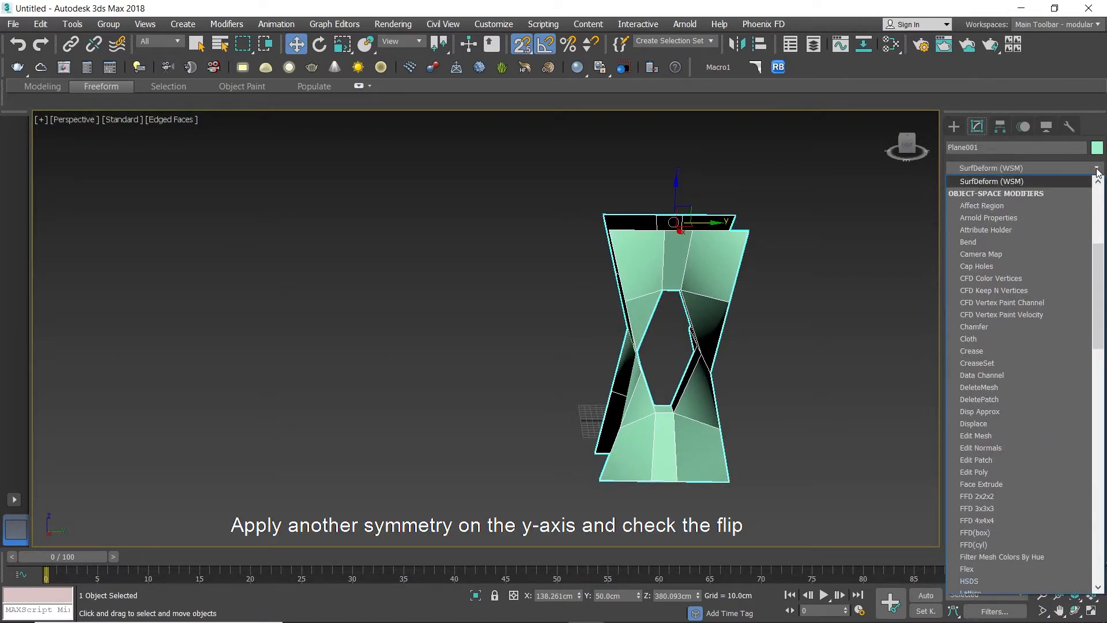
key(s)
click(1001, 375)
alt+middle_drag(648, 291, 660, 333)
click(1013, 342)
click(991, 357)
scroll(737, 363, down, 3)
middle_drag(737, 364, 710, 360)
scroll(713, 363, up, 2)
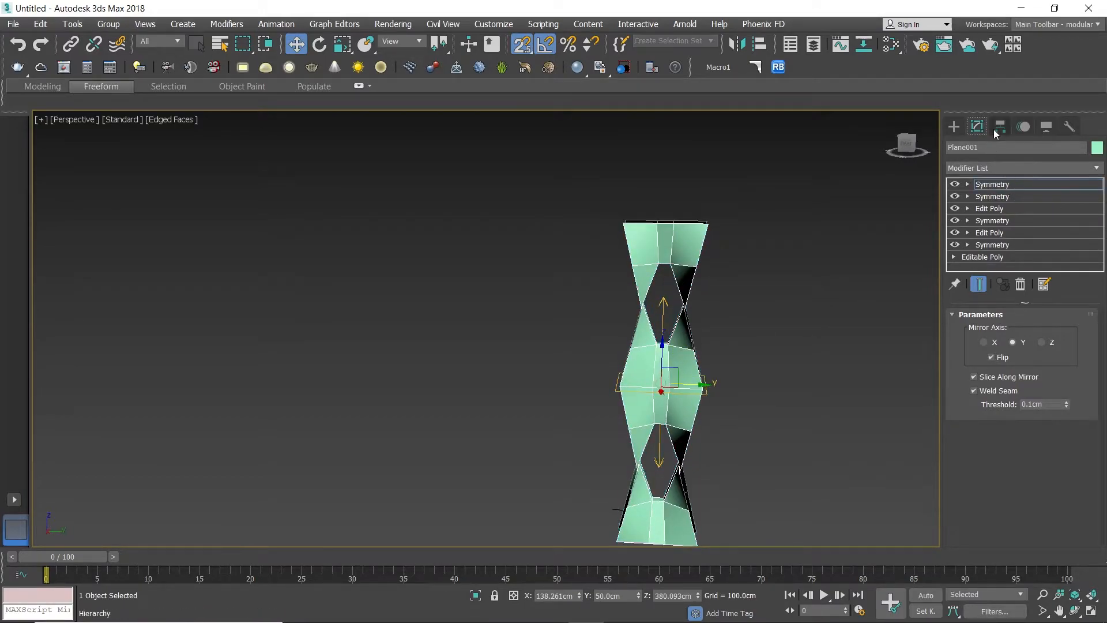
Snap only the pivot to the top vertices of the doubled column in the front view, at Z 780.093 cm
click(995, 133)
click(1021, 220)
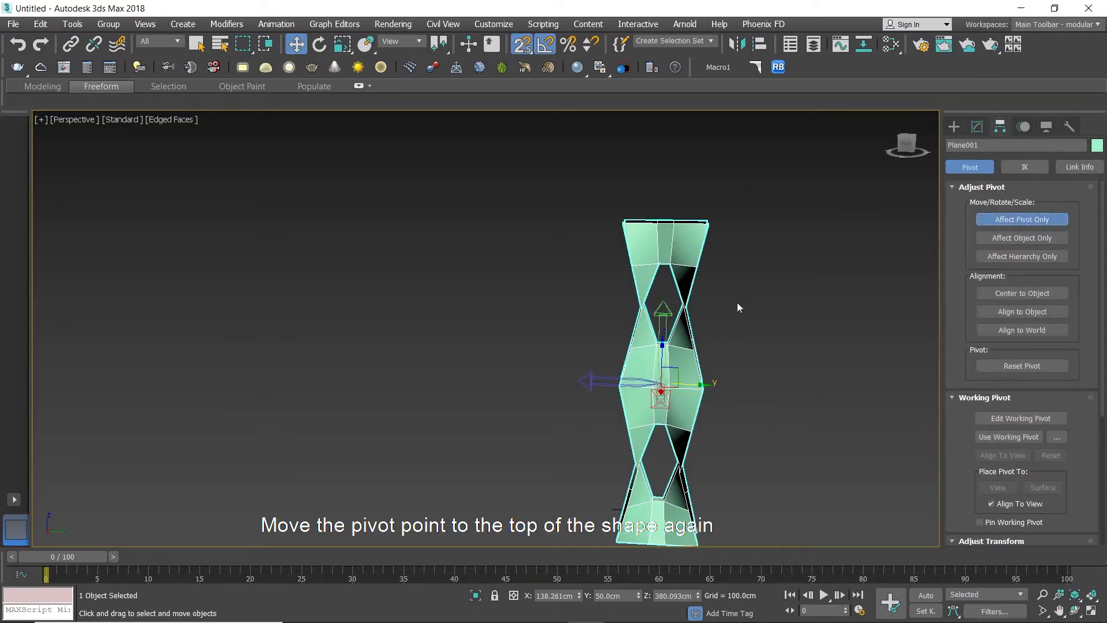
key(alt+w)
key(alt+w)
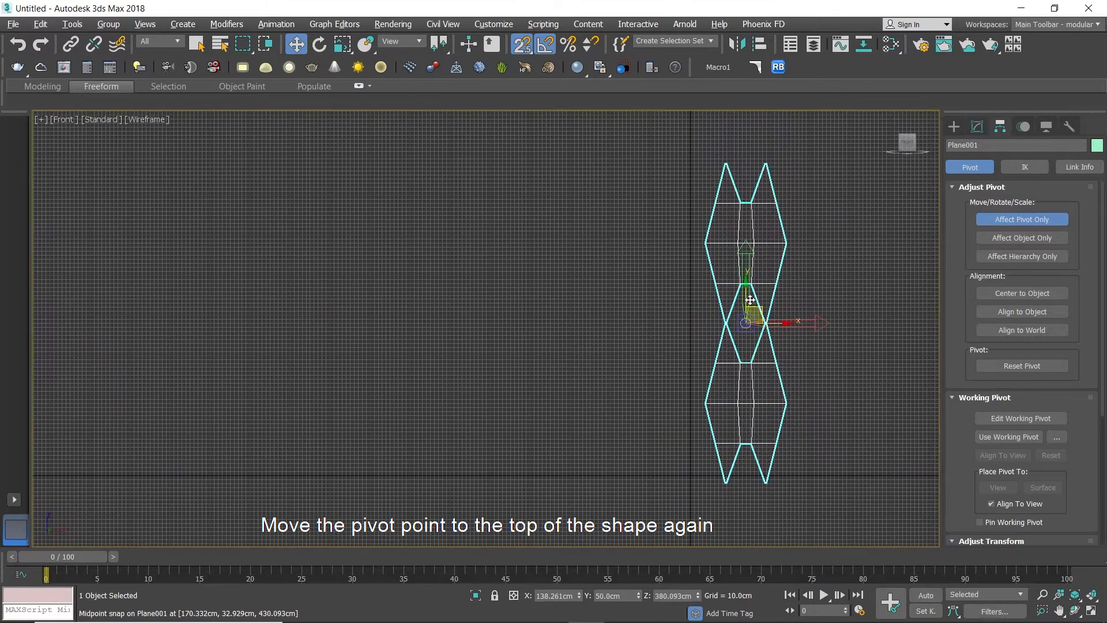
drag(747, 295, 727, 167)
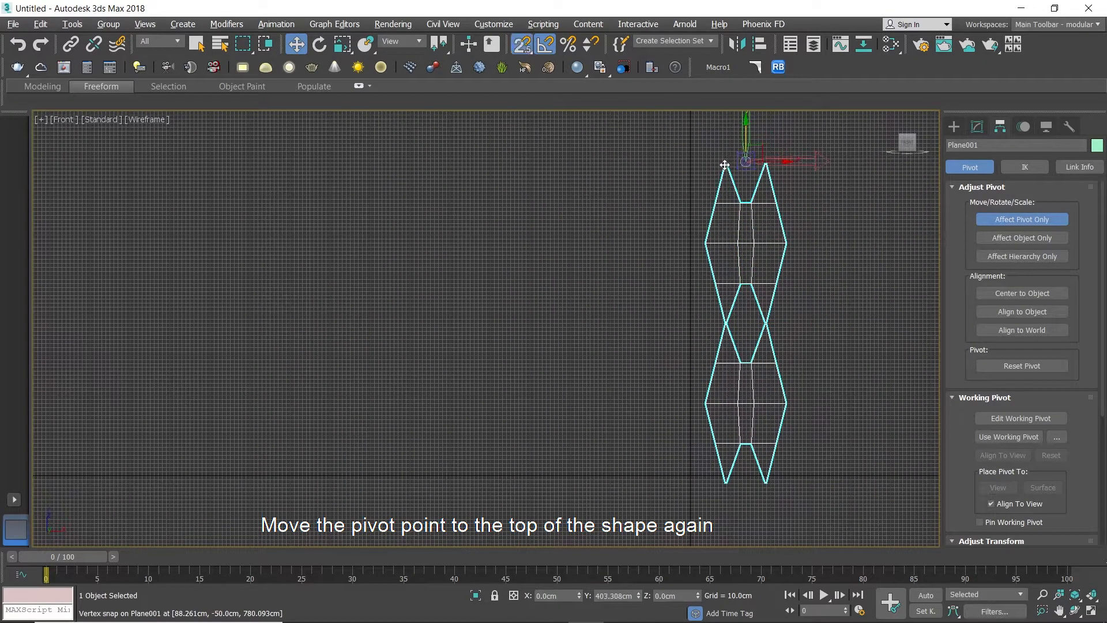
key(alt+w)
right_click(753, 406)
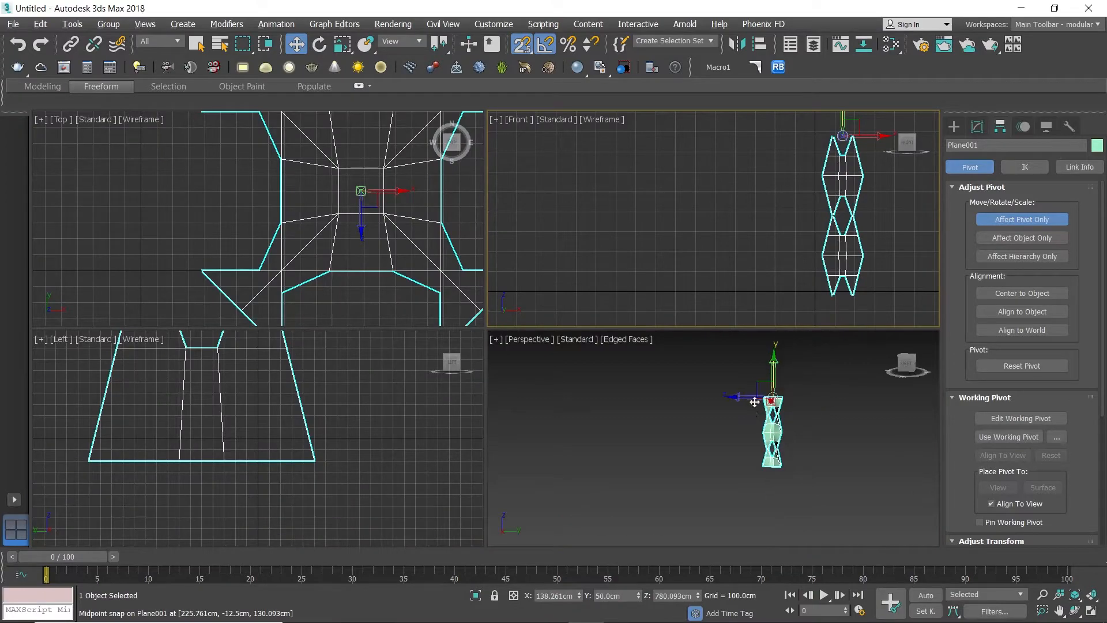
key(alt+w)
alt+middle_drag(598, 289, 640, 324)
click(1022, 219)
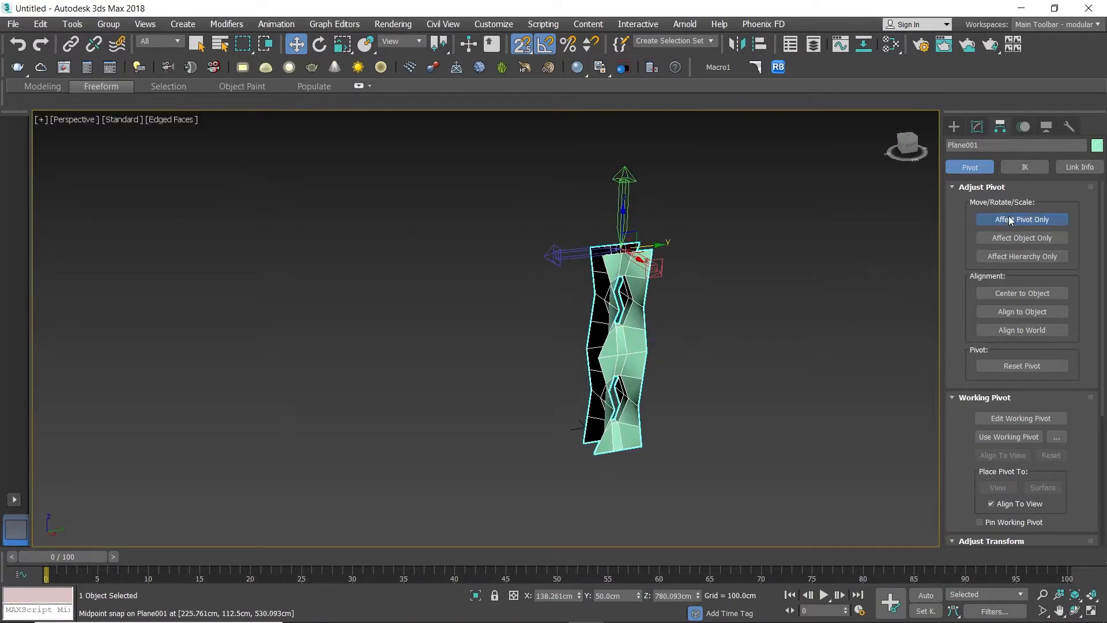
Extend the column upward once more with a flipped Y-axis Symmetry modifier on top of the stack
click(976, 126)
click(1096, 169)
key(s)
key(s)
key(s)
key(s)
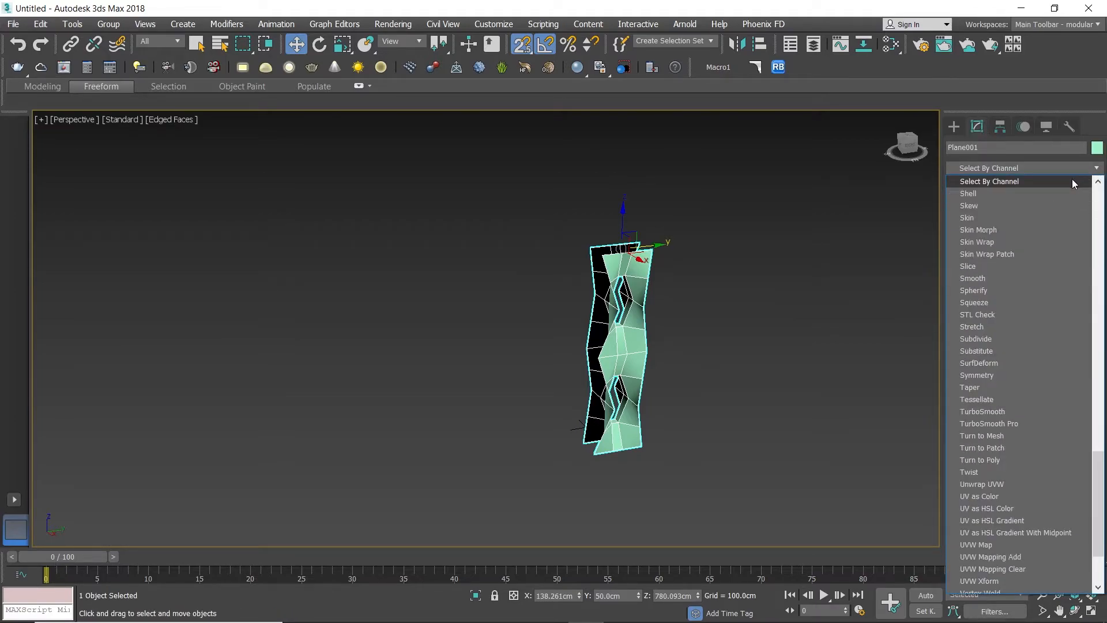
click(980, 375)
click(1016, 344)
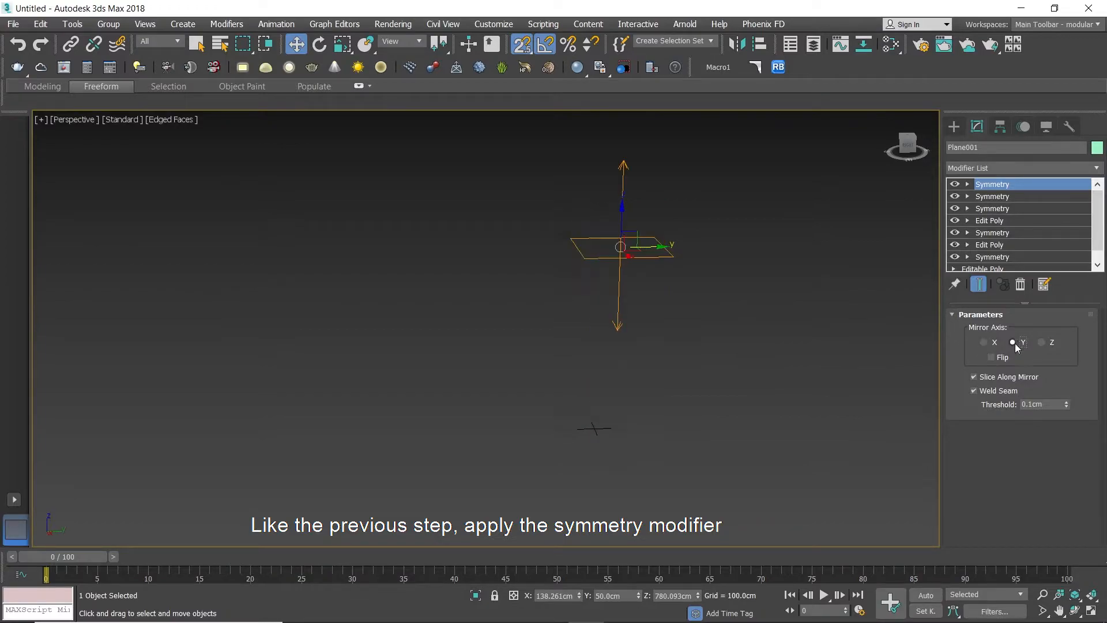
click(991, 358)
scroll(686, 369, down, 3)
scroll(681, 386, up, 3)
alt+middle_drag(709, 385, 645, 379)
Add a Twist modifier on top of the column's modifier stack
click(719, 387)
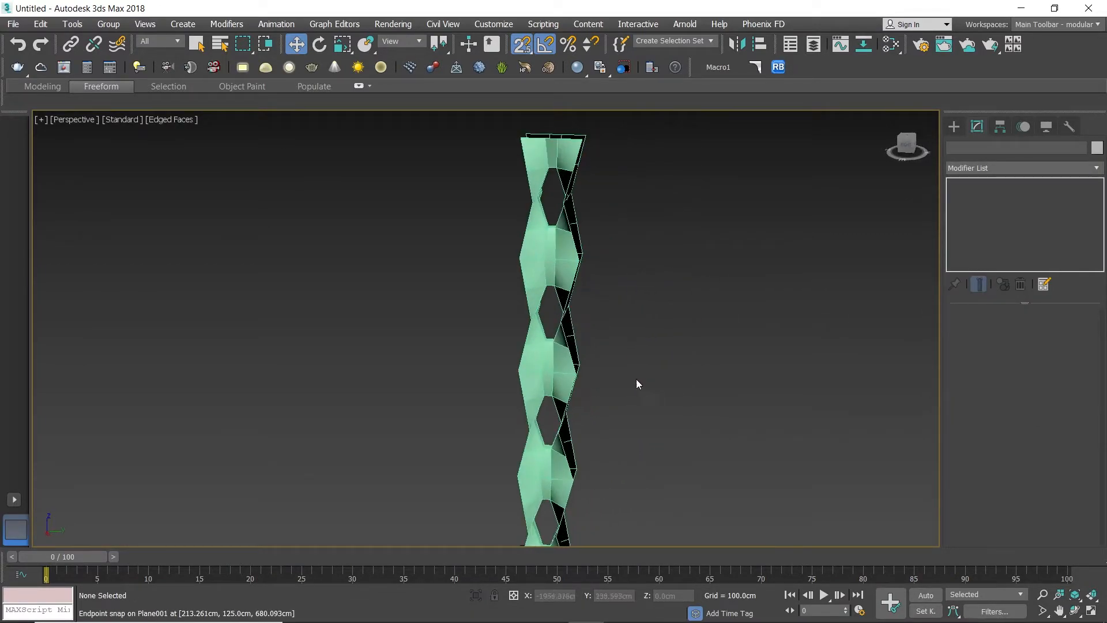
click(556, 348)
alt+middle_drag(556, 348, 668, 373)
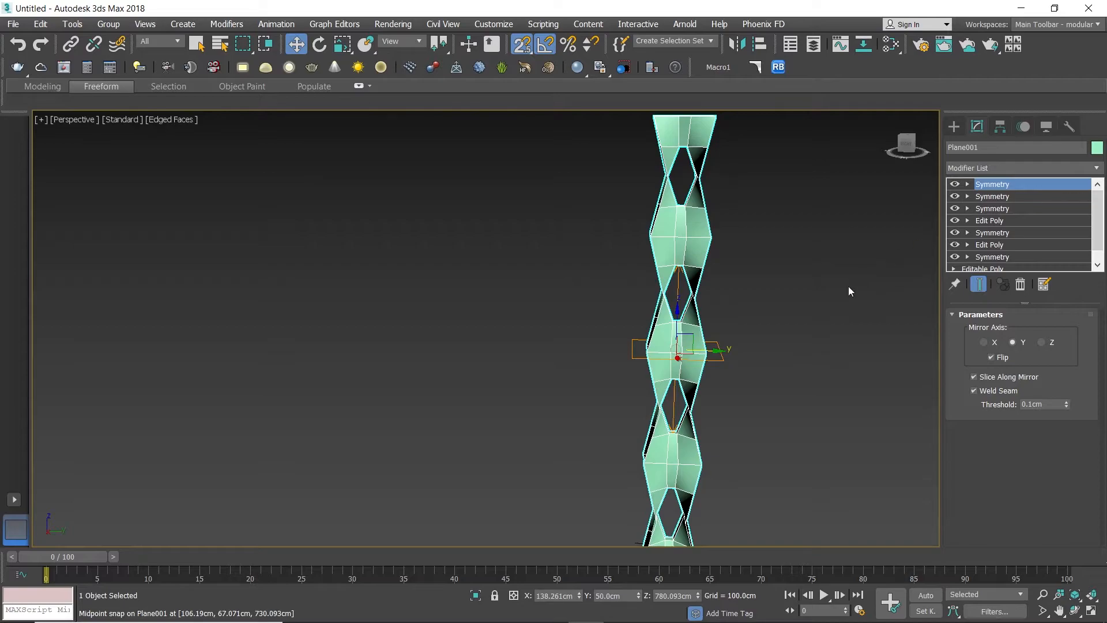
middle_drag(853, 288, 826, 289)
click(1096, 168)
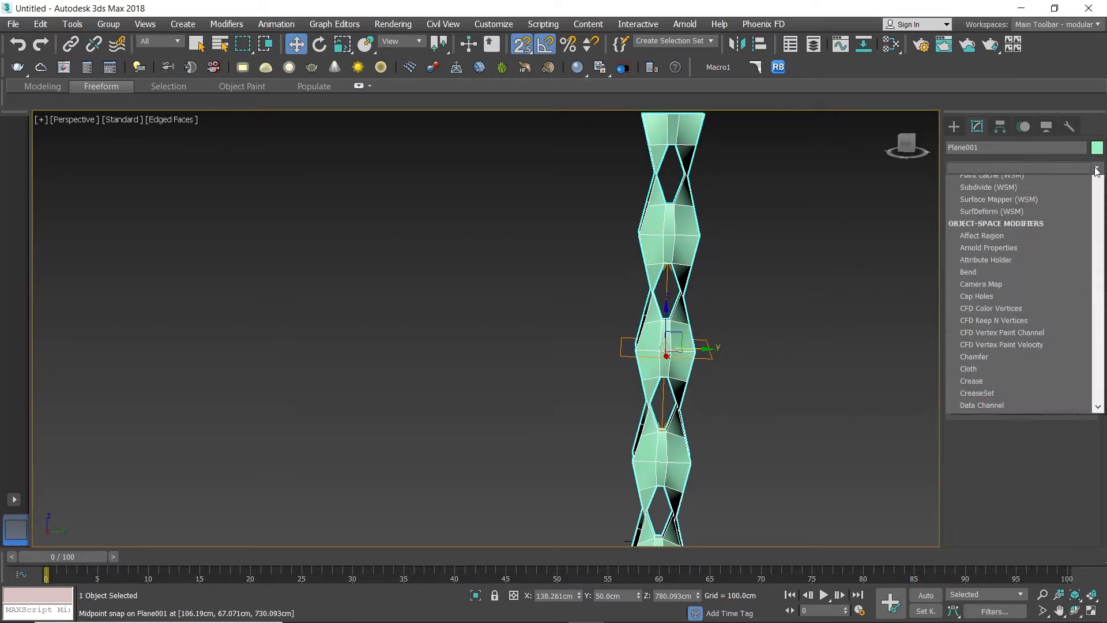
key(t)
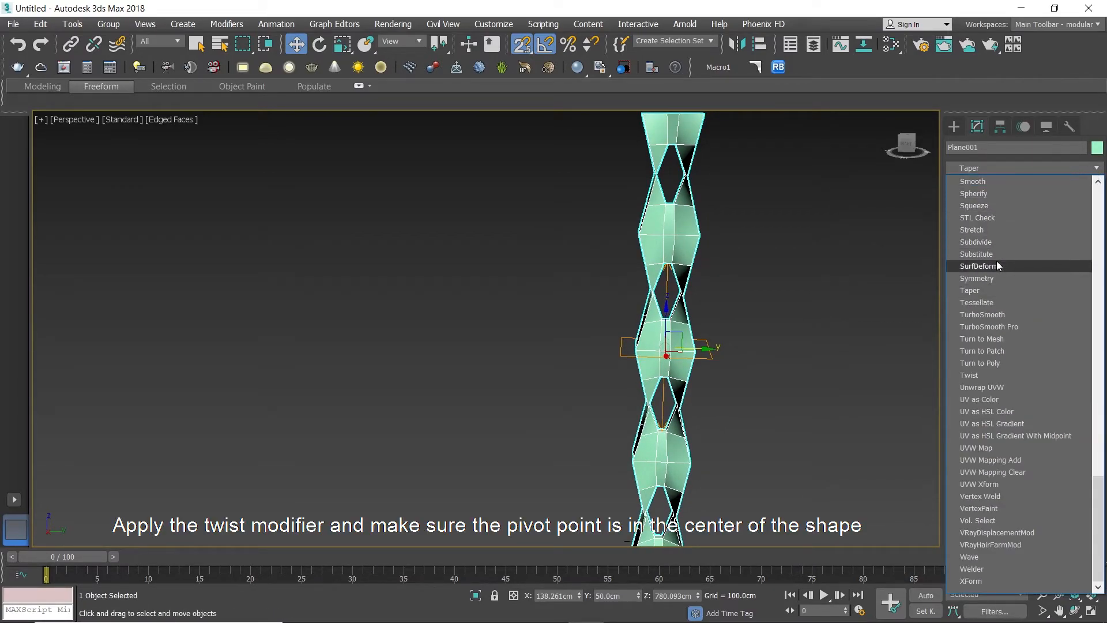
click(980, 373)
Check that the column's pivot is at the centre of the shape, then return to the Twist settings
scroll(701, 323, down, 5)
alt+middle_drag(695, 332, 705, 363)
scroll(698, 347, up, 2)
click(999, 127)
click(1022, 222)
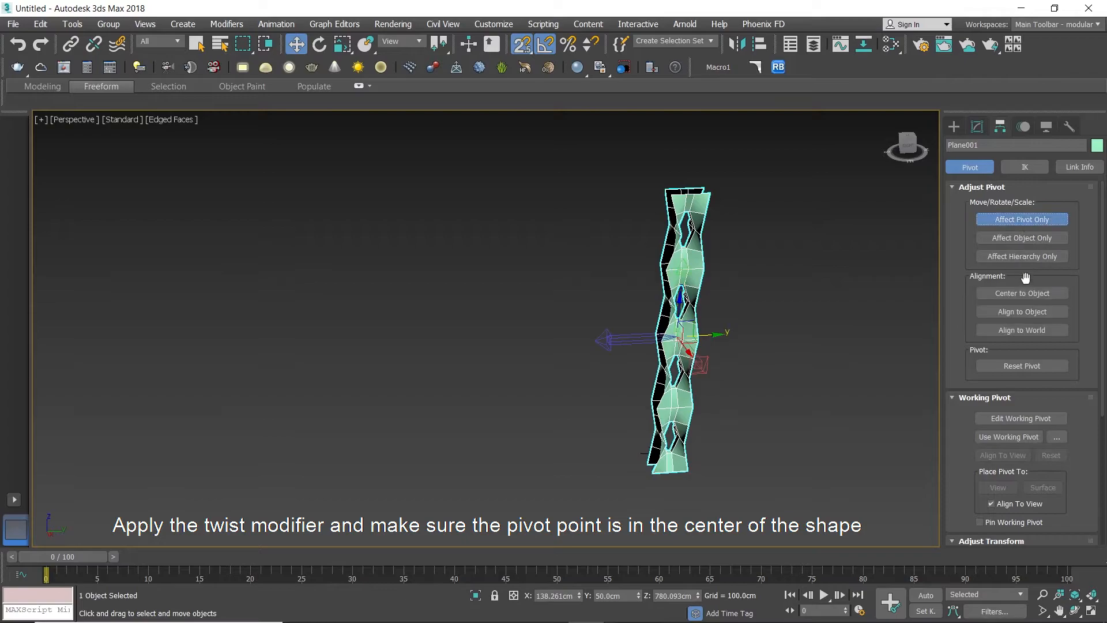
click(1028, 224)
click(977, 126)
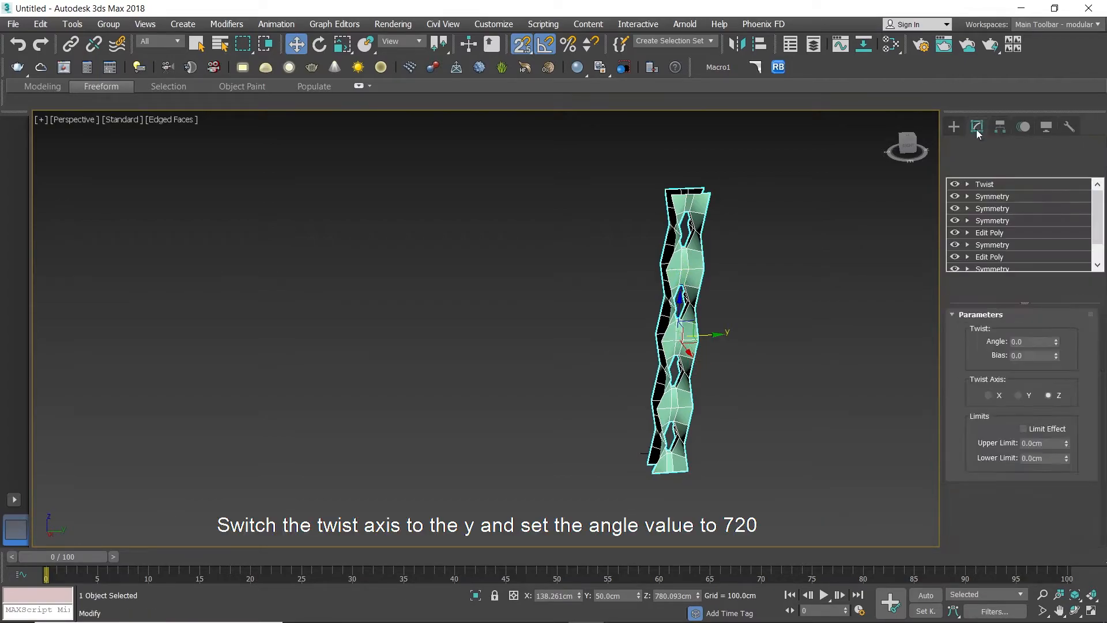
Set the Twist modifier to the Y axis with an angle of 720
drag(1056, 342, 1056, 326)
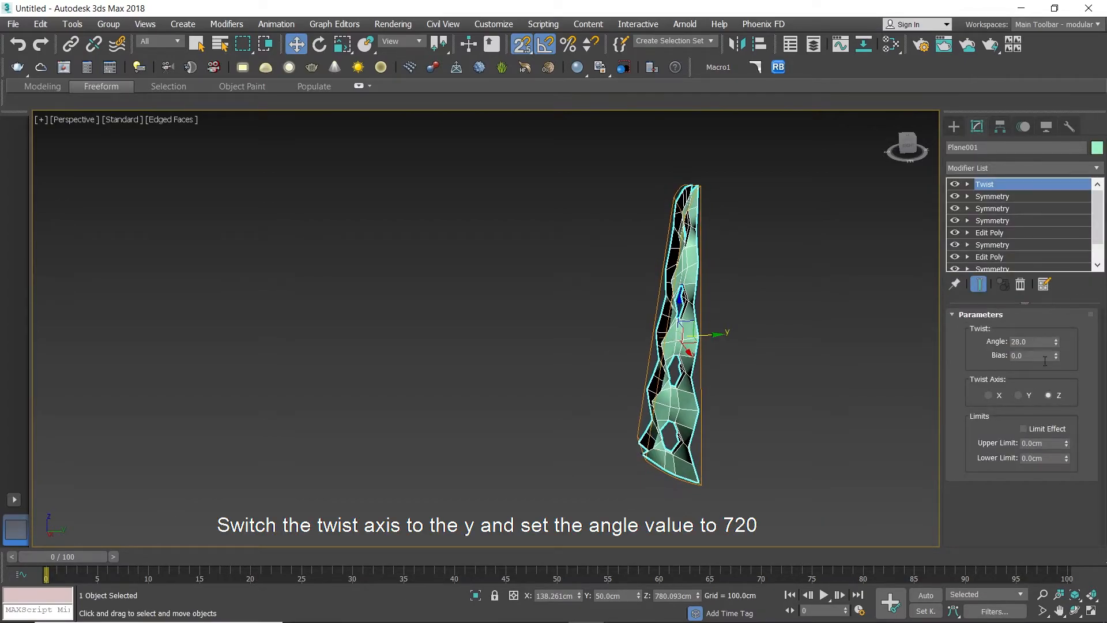
click(1030, 396)
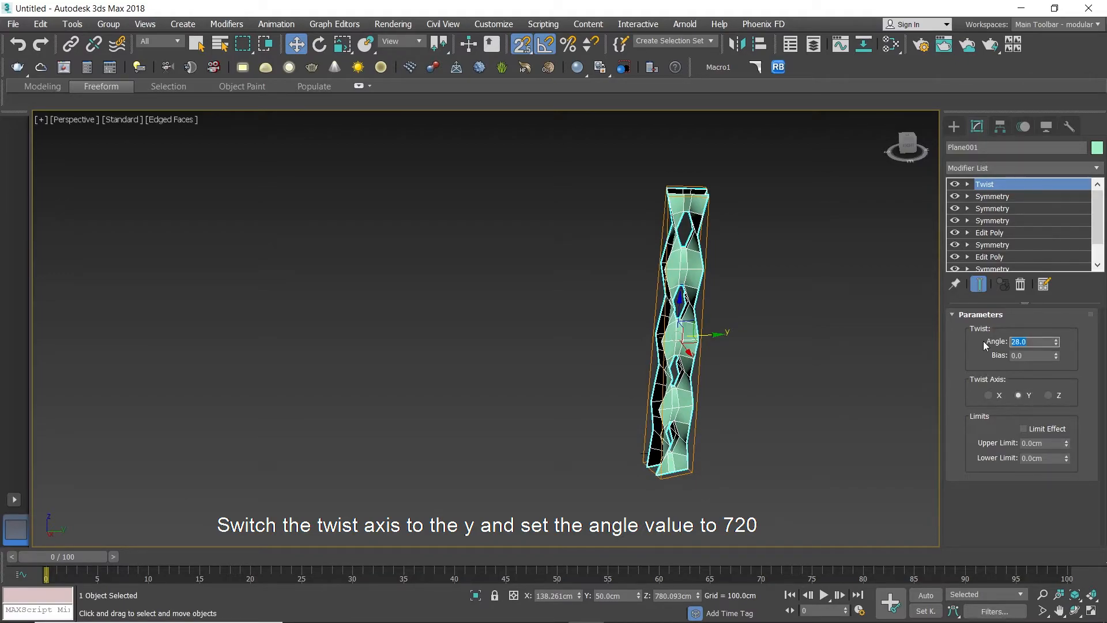
text(720)
key(Return)
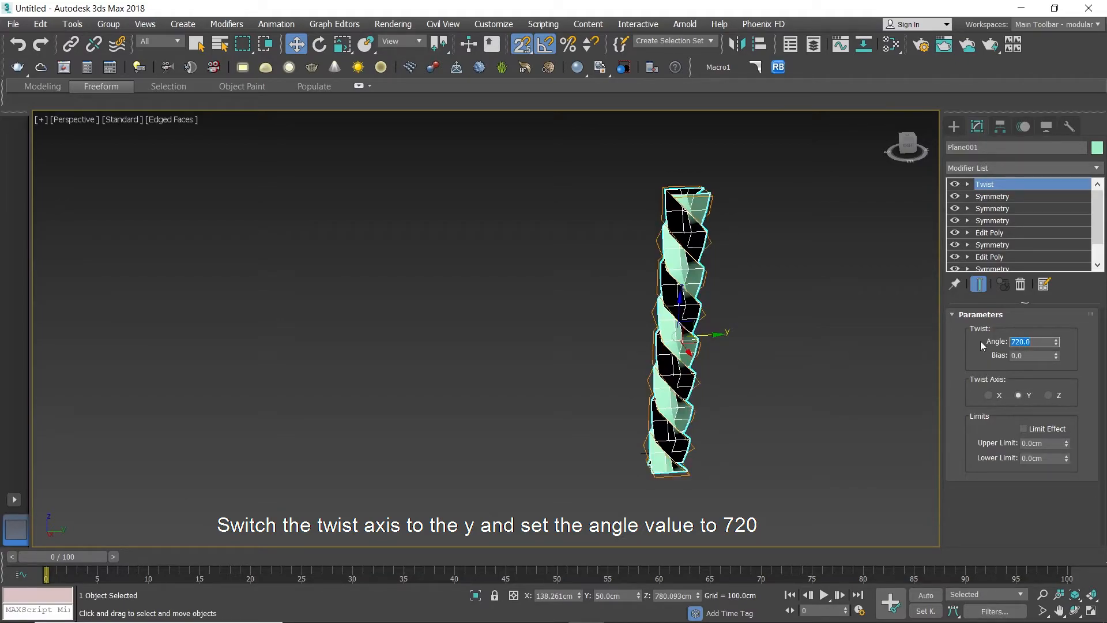
Close the twisted column into a ring with a Bend modifier on the Y axis at an angle of 360
scroll(714, 337, up, 4)
mouse_move(711, 337)
alt+middle_down()
mouse_move(672, 323)
mouse_move(580, 326)
mouse_move(780, 331)
mouse_move(725, 328)
alt+middle_up()
scroll(725, 329, down, 3)
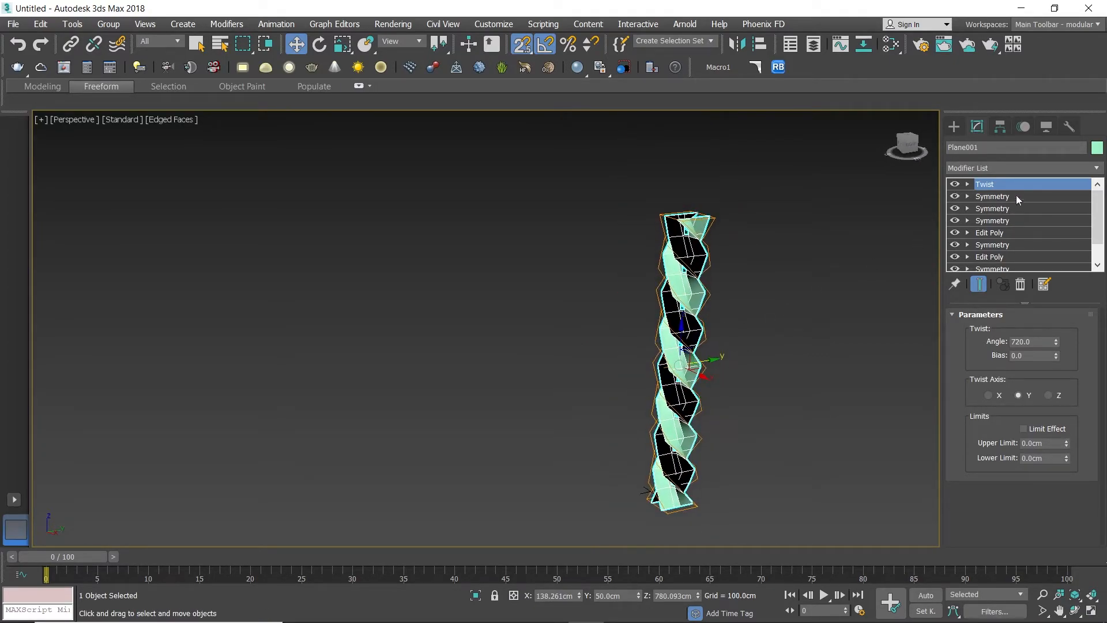
click(1098, 166)
text(b)
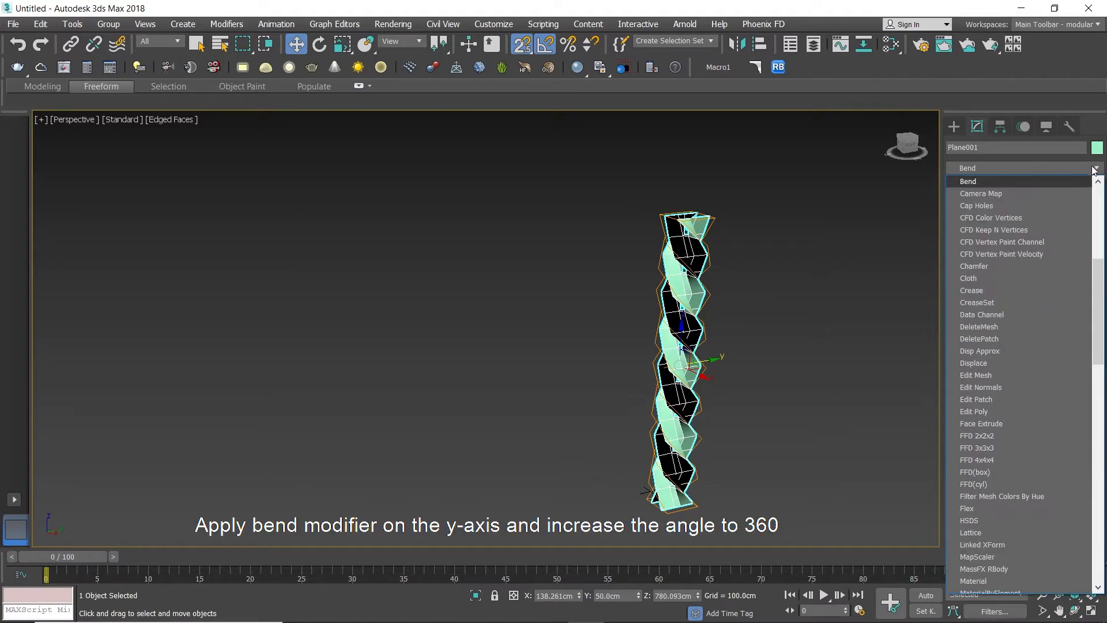
click(1011, 183)
scroll(743, 374, up, 3)
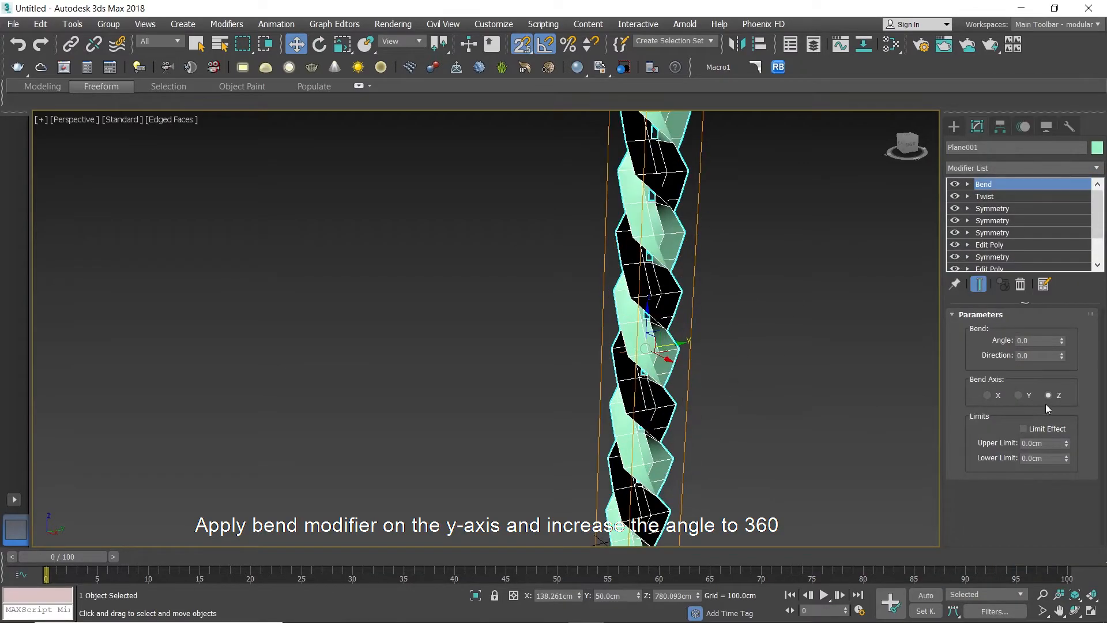
scroll(822, 387, down, 3)
drag(1063, 340, 1058, 297)
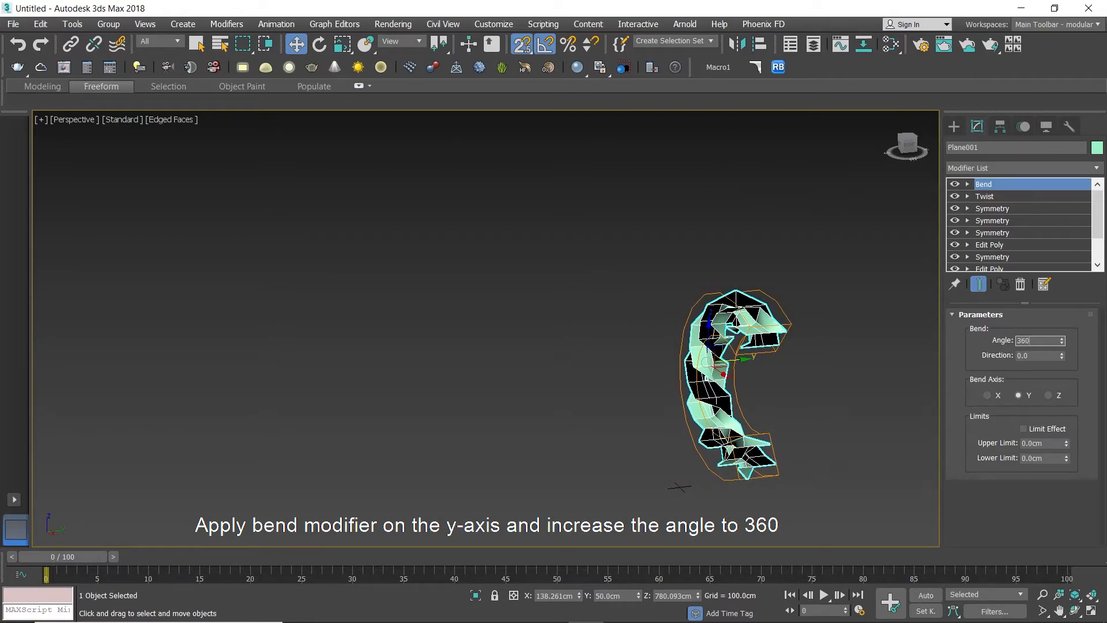
key(Return)
Add an Edit Poly modifier above the Bend on the ring
scroll(752, 408, up, 2)
alt+middle_drag(752, 408, 801, 363)
scroll(807, 360, up, 4)
scroll(785, 359, up, 3)
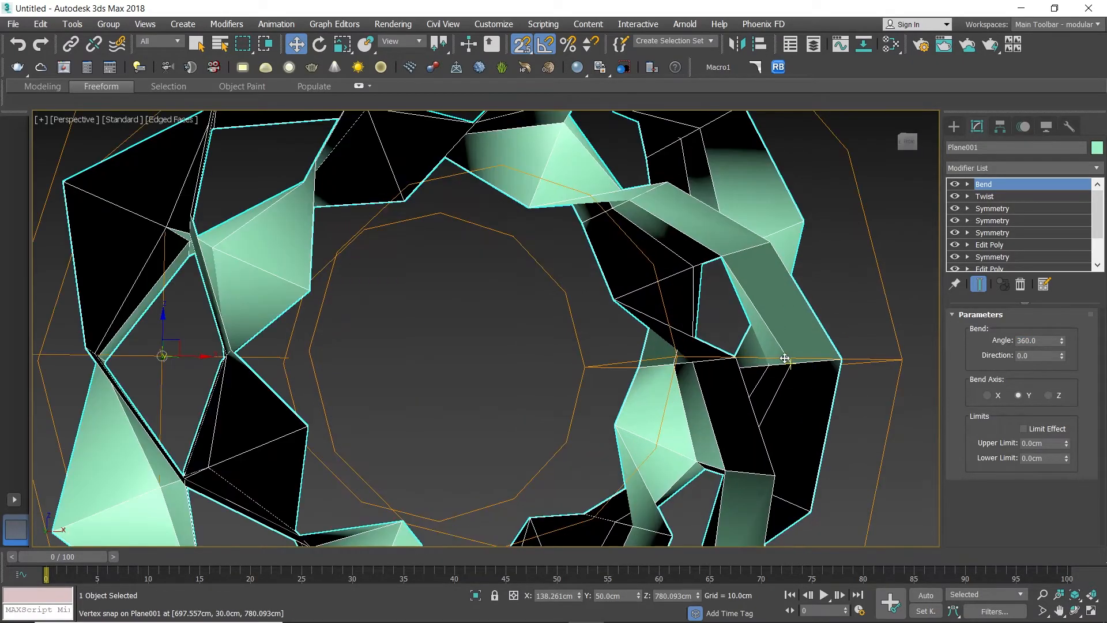
click(1095, 168)
key(e)
click(983, 217)
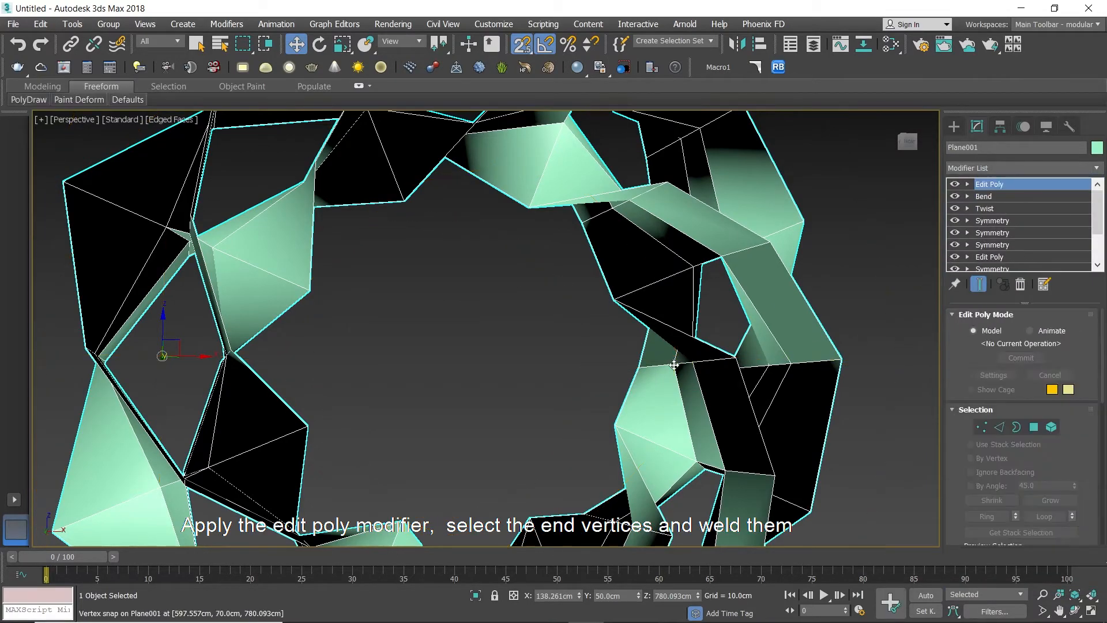
Select the vertices where the two ends of the ring meet and weld them with a 0.1 cm threshold
click(982, 427)
drag(692, 371, 692, 369)
alt+middle_drag(737, 373, 715, 384)
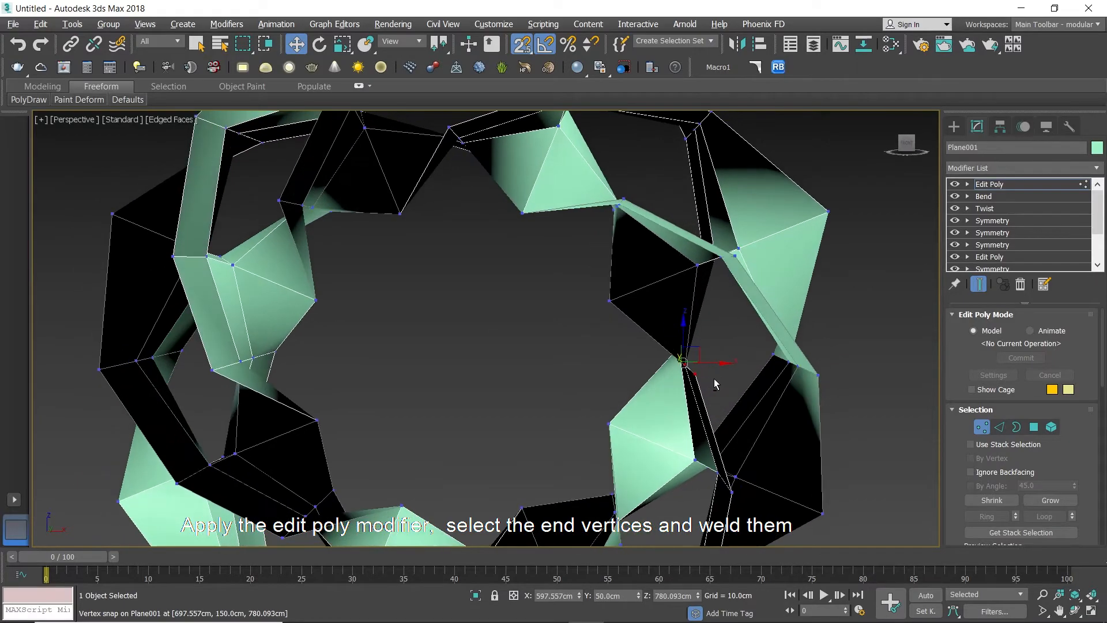
alt+middle_drag(811, 418, 779, 421)
scroll(818, 416, down, 3)
scroll(806, 414, up, 3)
scroll(806, 414, down, 5)
scroll(1011, 460, down, 5)
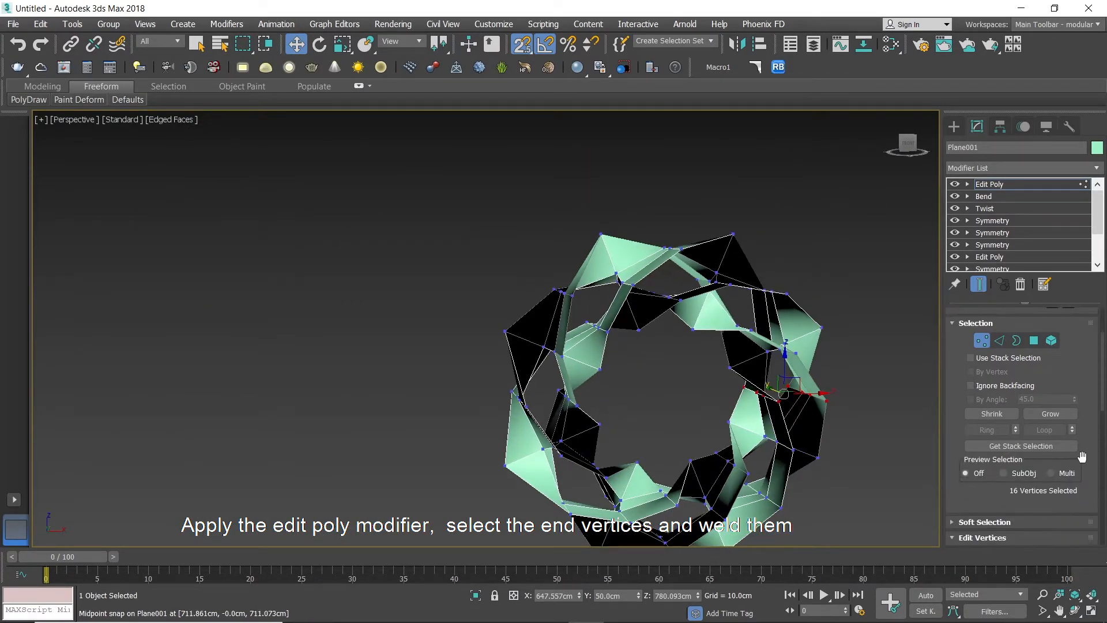
click(1071, 467)
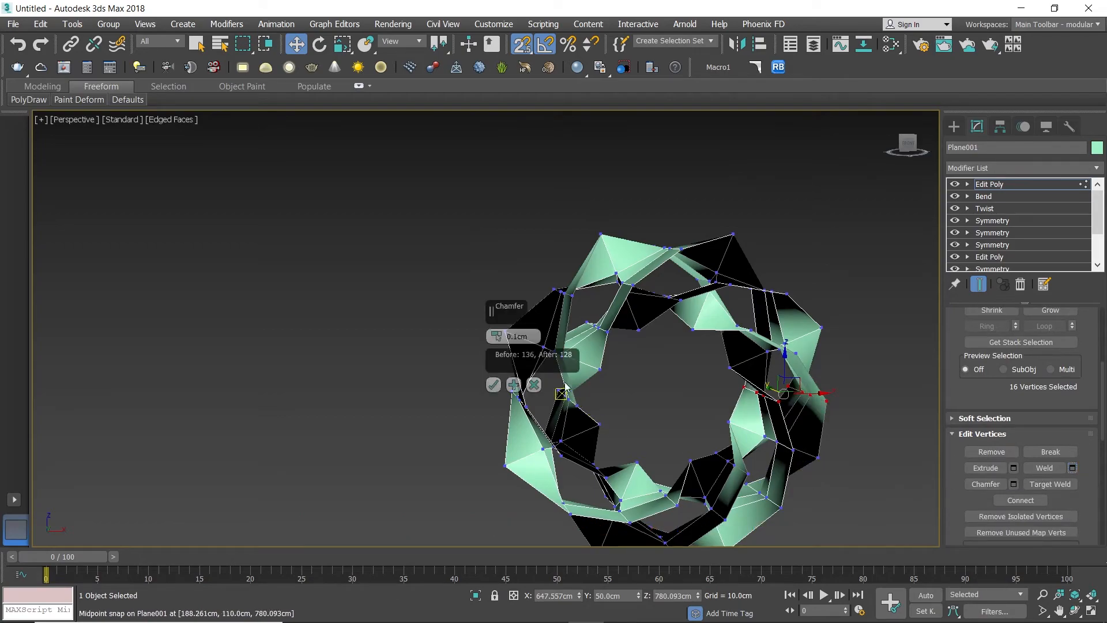
click(494, 385)
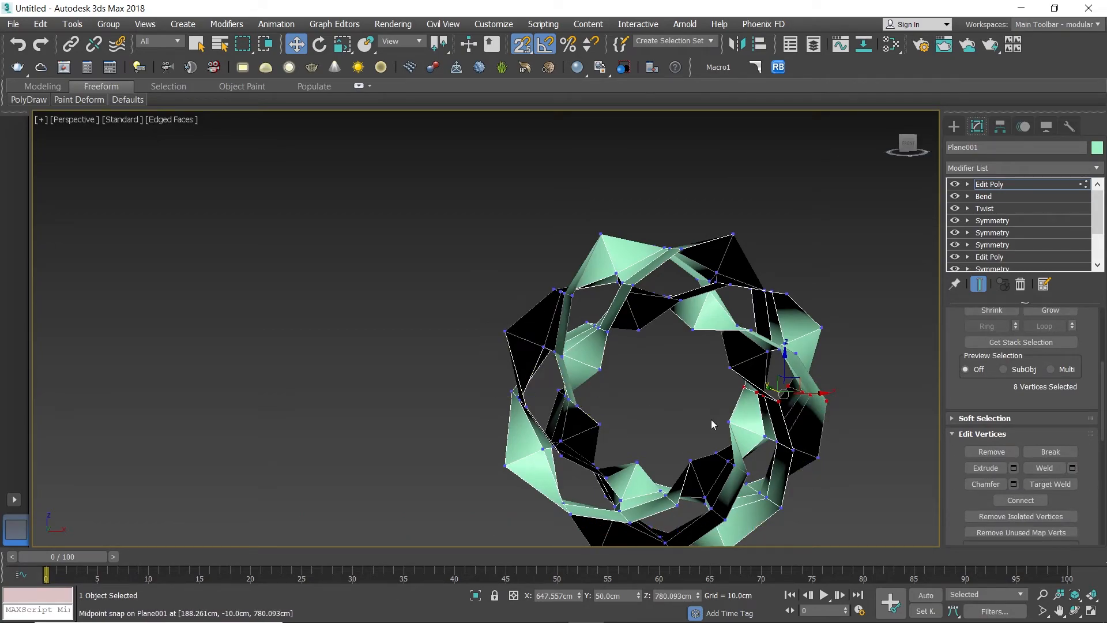
key(1)
Thicken the welded ring with a Shell modifier, setting its outer amount to 5 cm
middle_drag(697, 401, 680, 352)
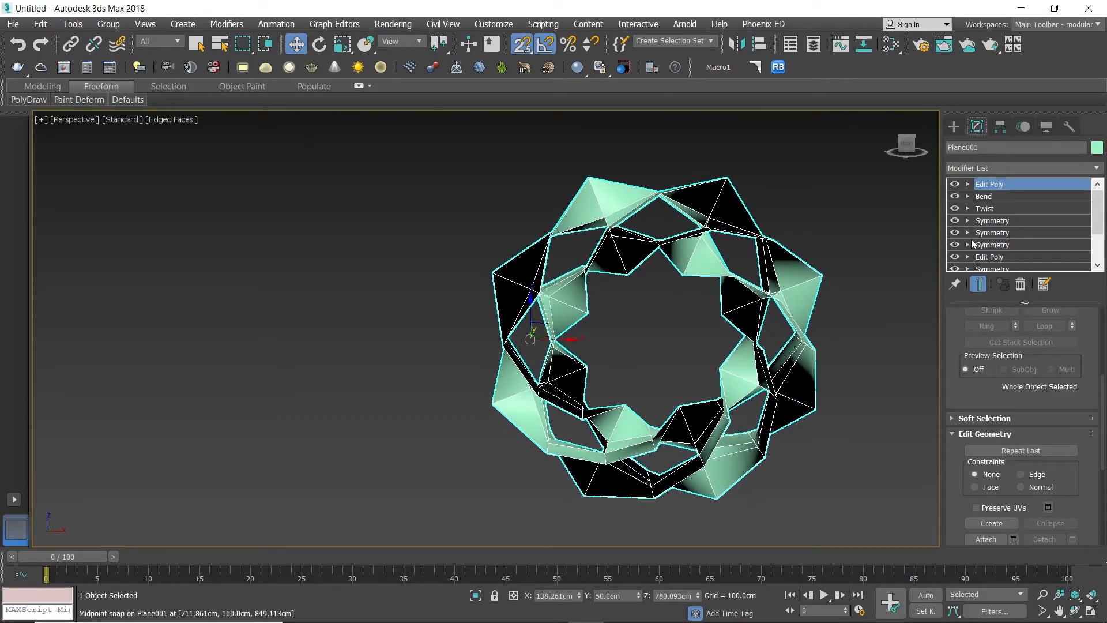
click(1095, 168)
scroll(1053, 171, down, 5)
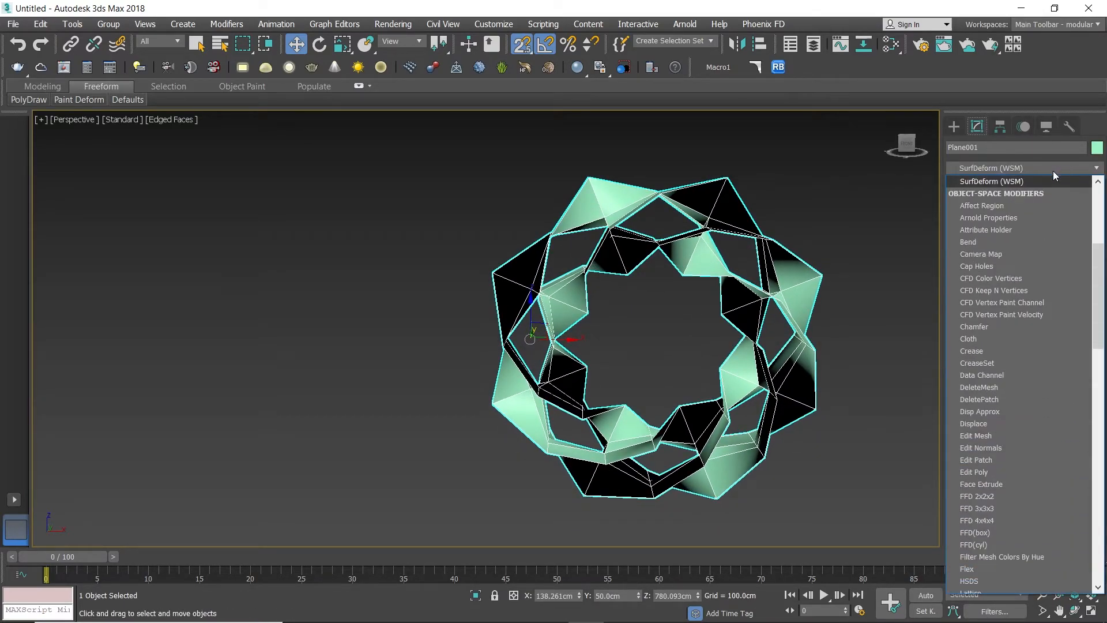
scroll(1053, 171, down, 15)
click(989, 192)
alt+middle_drag(608, 344, 597, 344)
drag(1100, 473, 1058, 215)
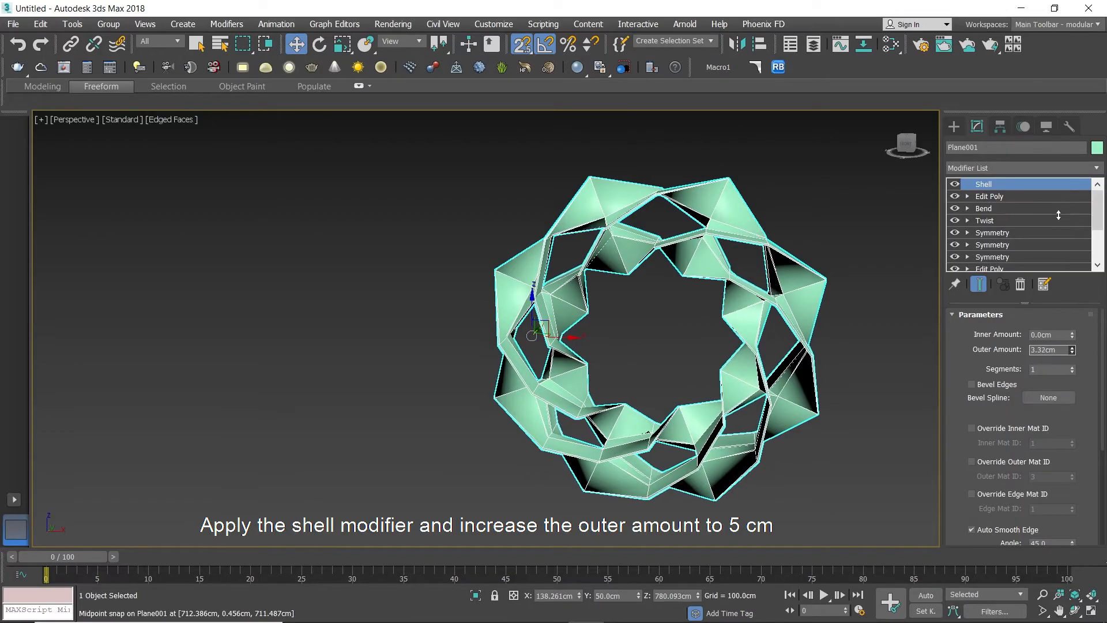
text(5)
key(Return)
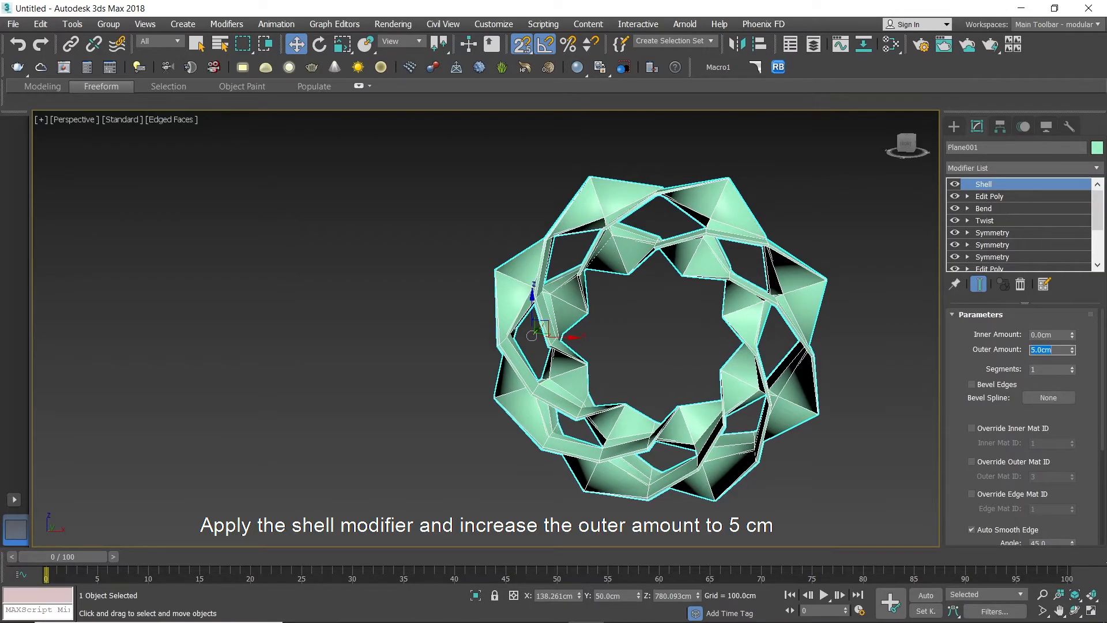
Smooth the ring with a TurboSmooth modifier at 4 iterations and enable Isoline Display
scroll(658, 225, up, 3)
alt+middle_drag(658, 225, 682, 239)
click(1097, 167)
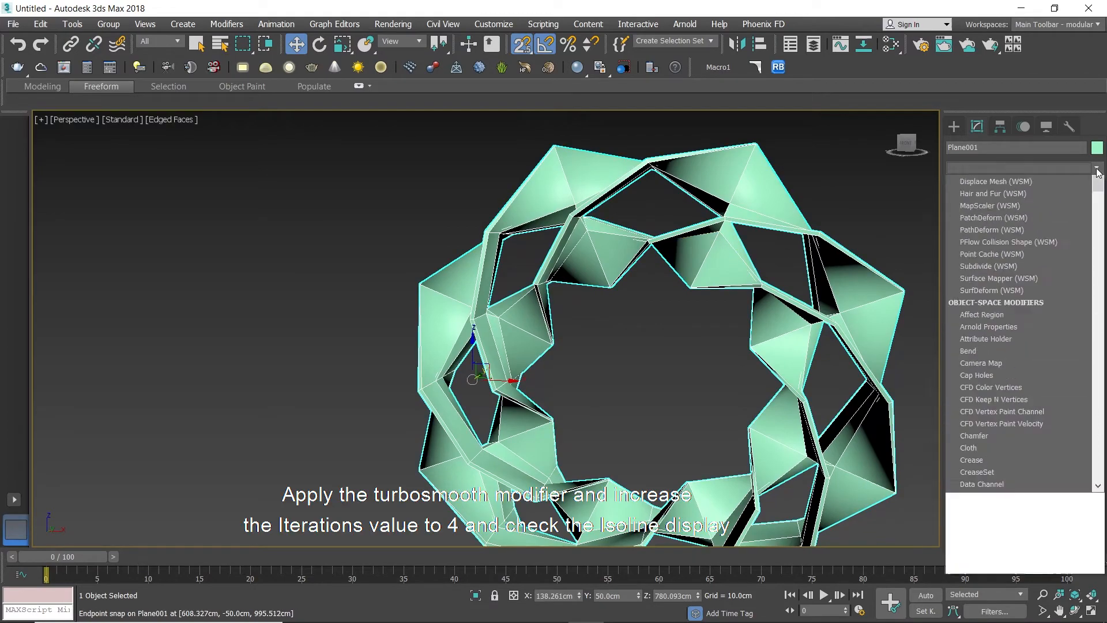
key(t)
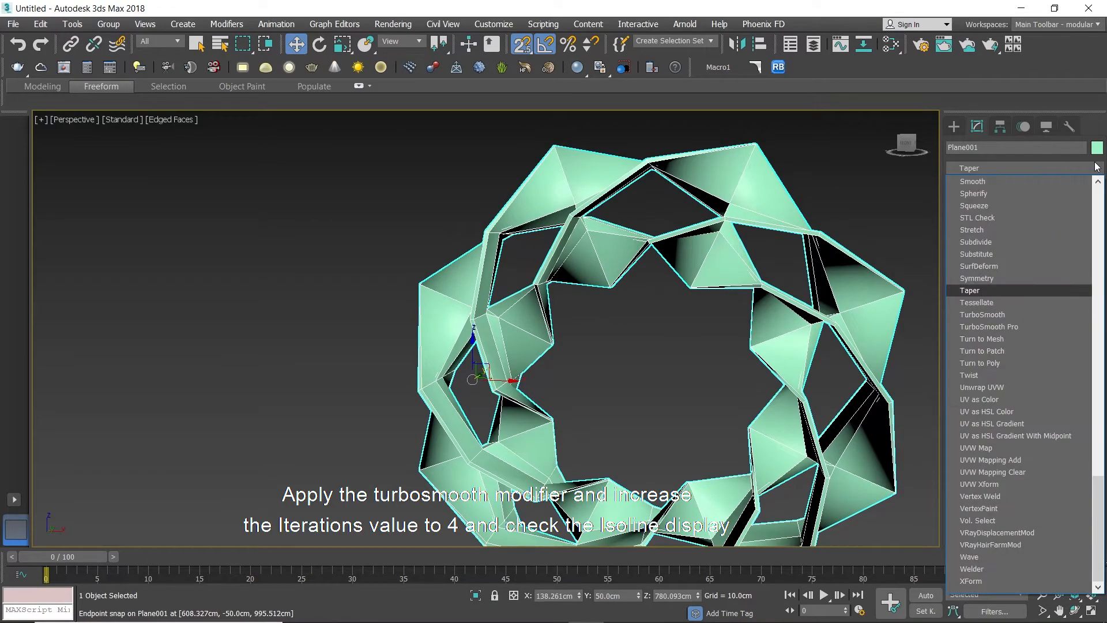
click(992, 314)
scroll(767, 354, down, 3)
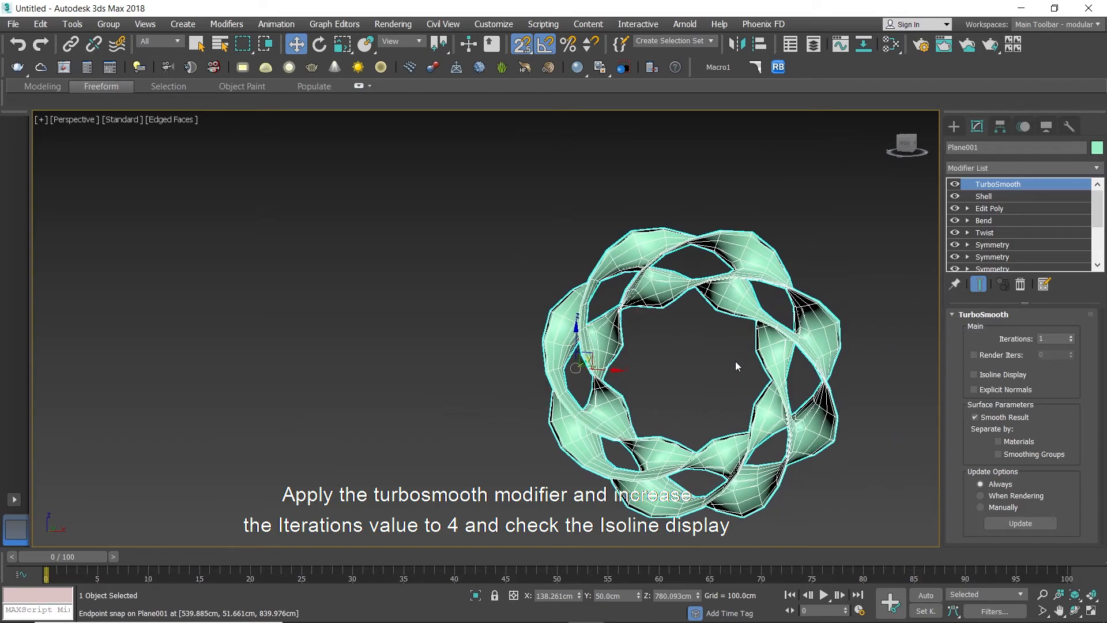
click(1072, 338)
click(1071, 337)
click(1071, 337)
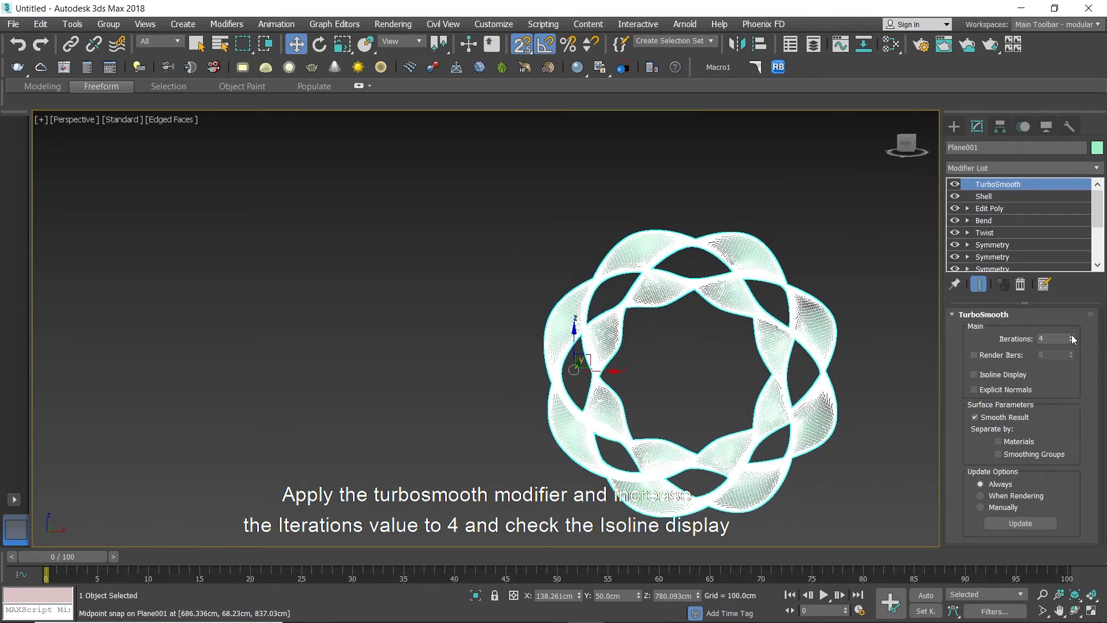
click(1001, 375)
Turn off the edged-faces display, inspect the smoothed ring from the other side and deselect it
alt+middle_drag(664, 341, 904, 347)
key(F4)
mouse_move(645, 380)
alt+middle_down()
mouse_move(690, 403)
mouse_move(773, 374)
mouse_move(846, 371)
alt+middle_up()
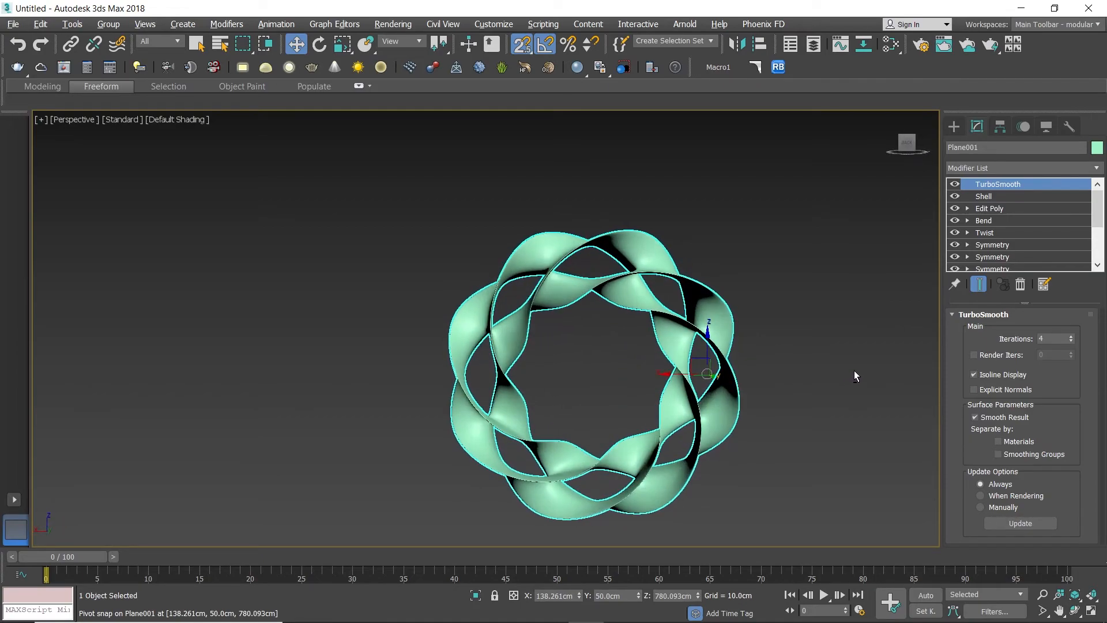
middle_drag(690, 387, 636, 345)
scroll(568, 356, up, 2)
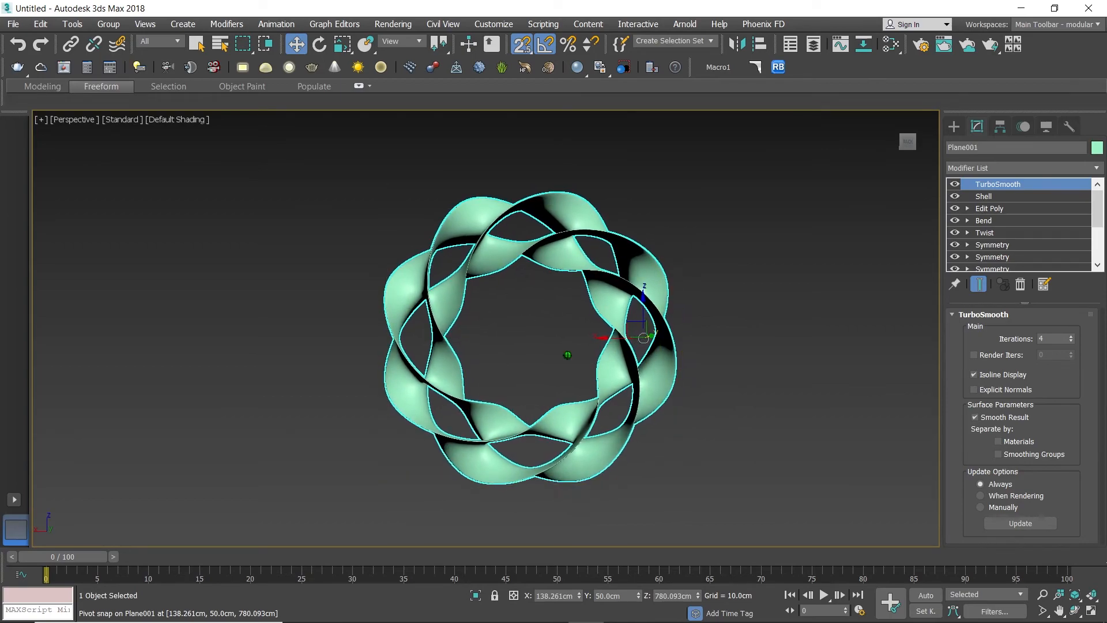
scroll(568, 353, up, 1)
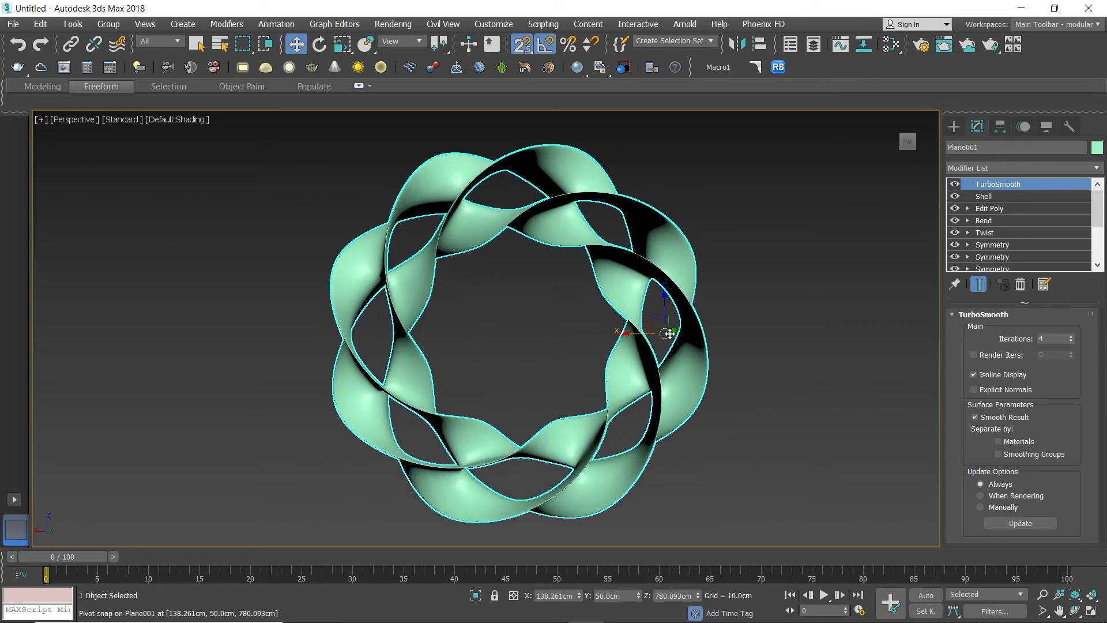
click(747, 292)
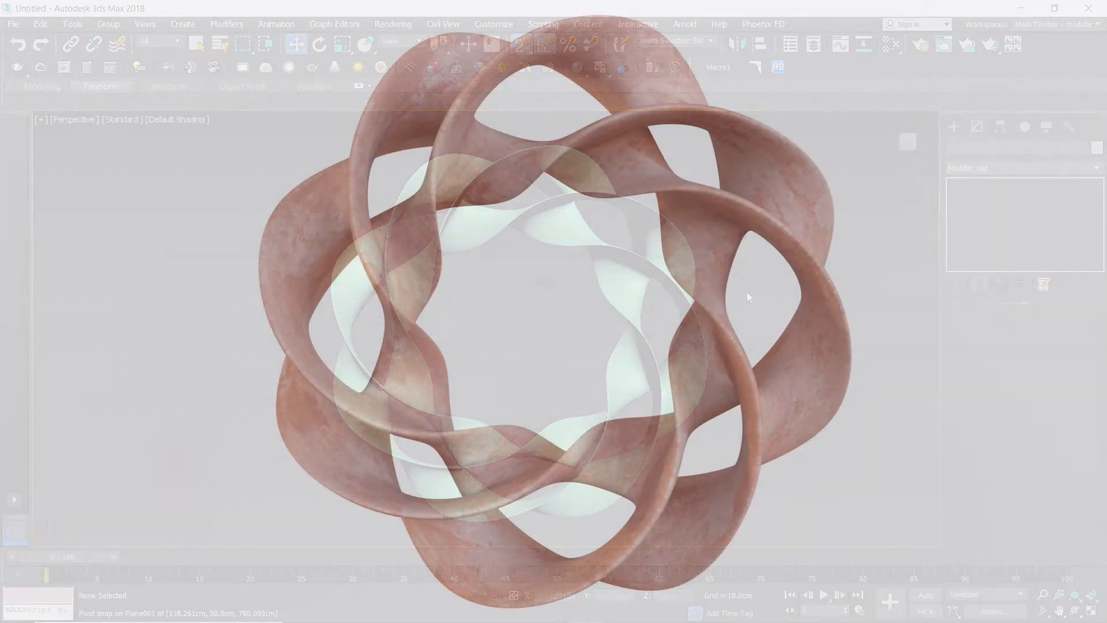